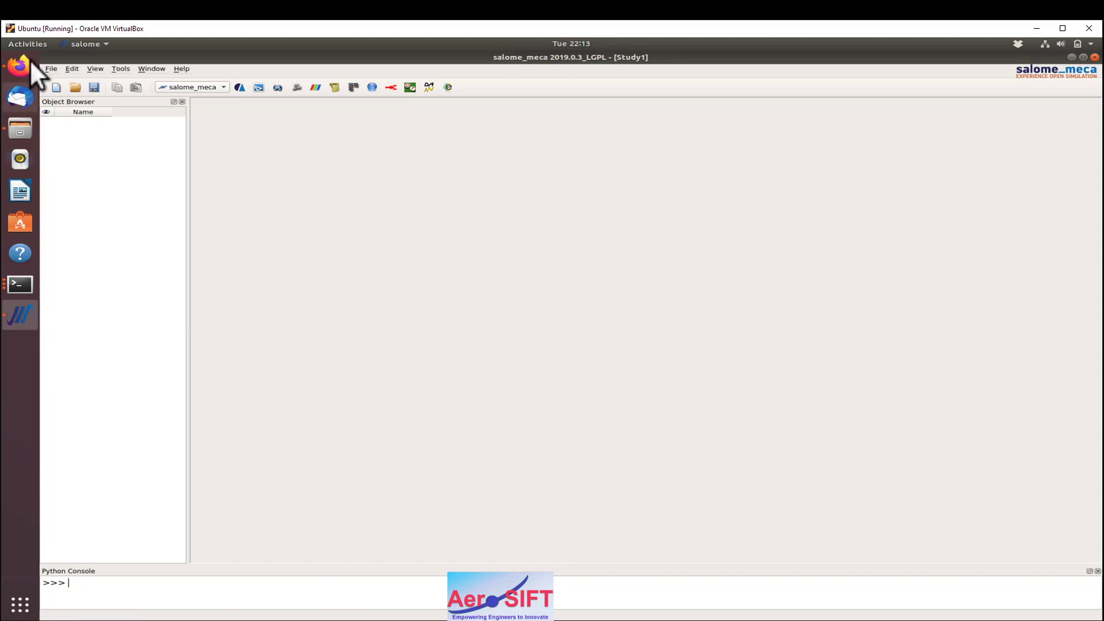
In Firefox, show the V0 validation documents list on both documentation pages.
left_click(20, 66)
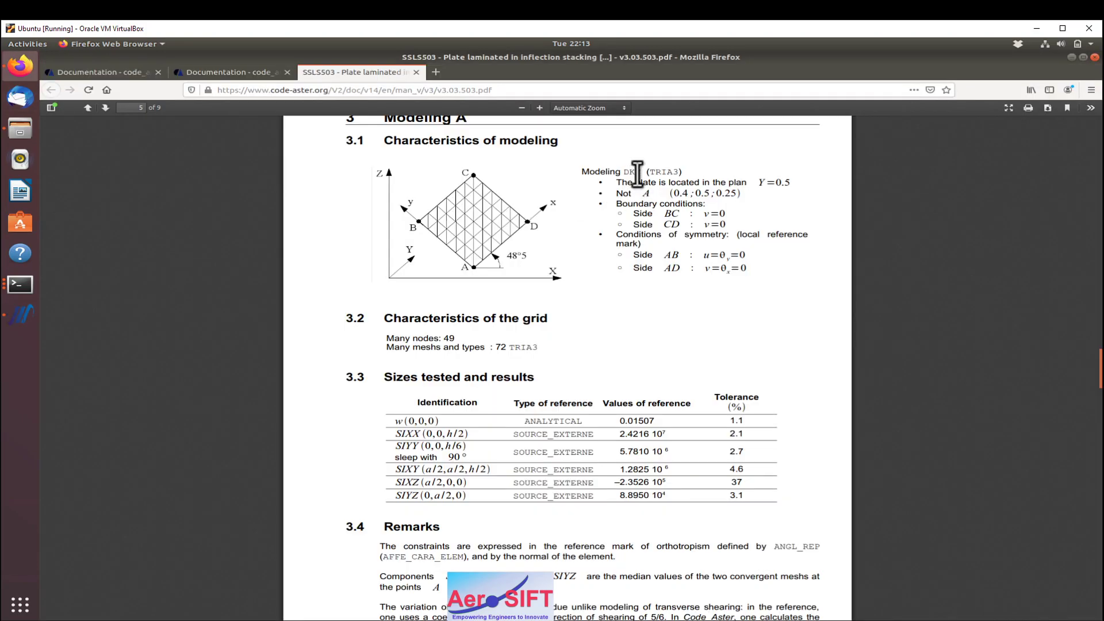
left_click(101, 72)
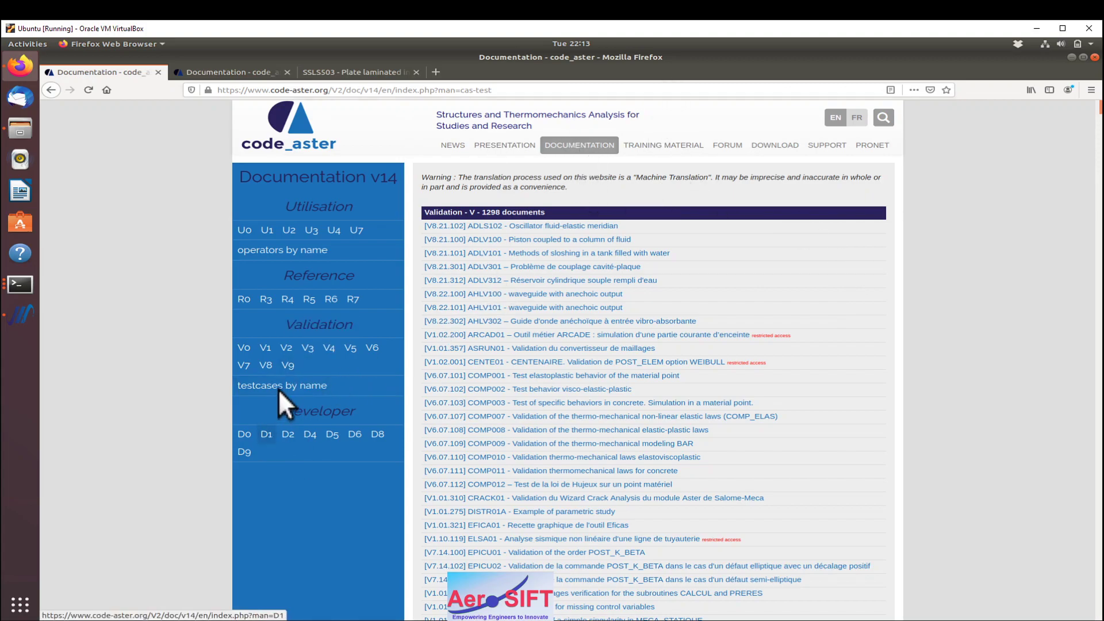
left_click(757, 335)
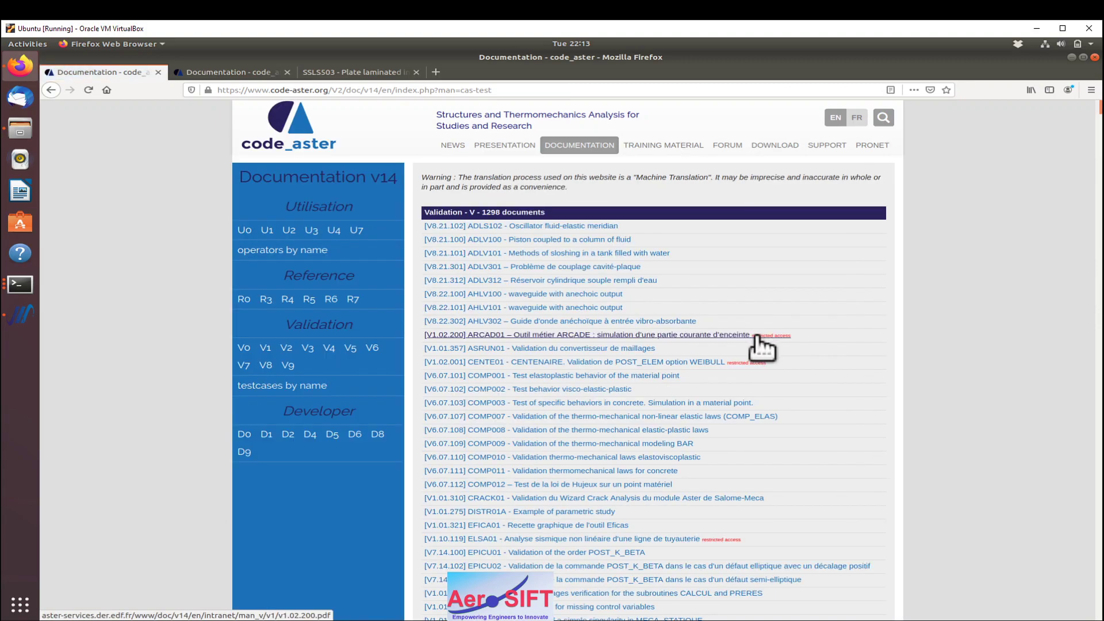
left_click(244, 347)
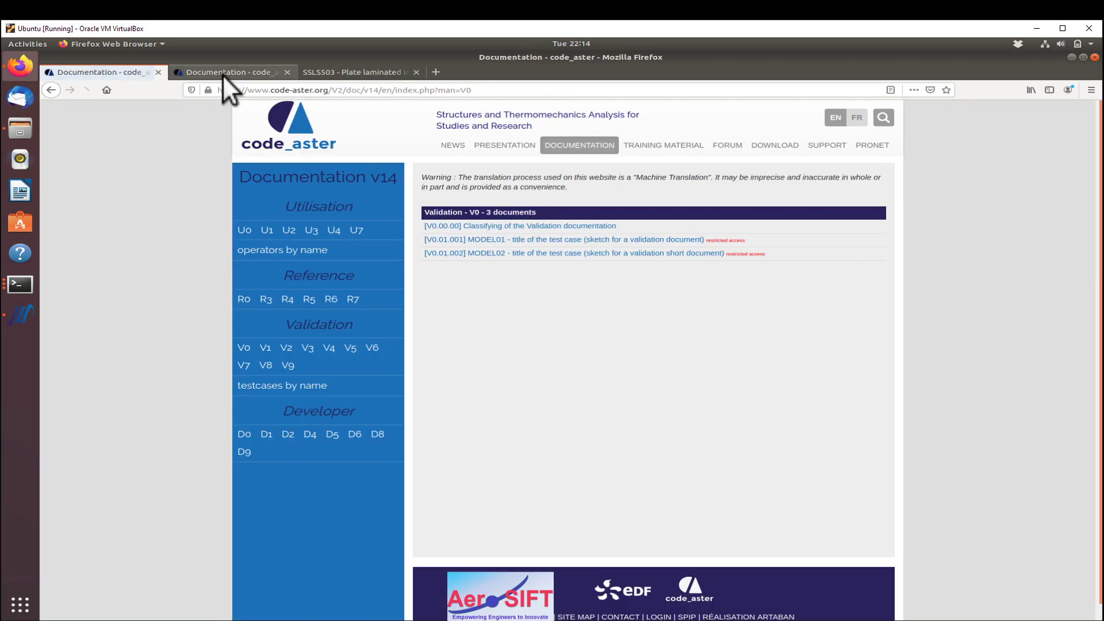
left_click(223, 73)
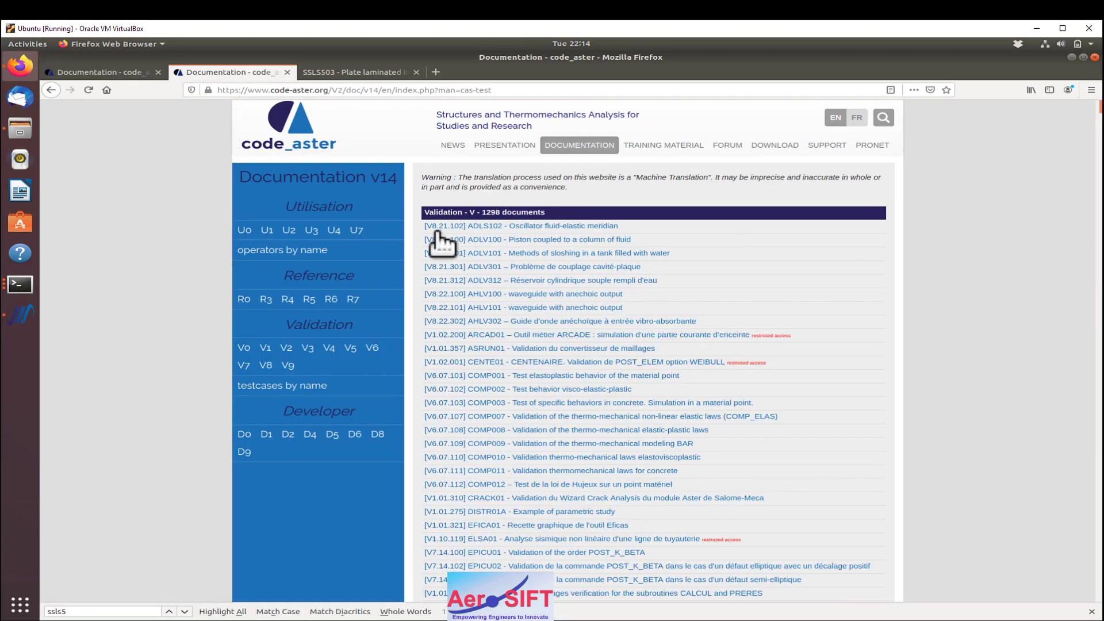
left_click(244, 347)
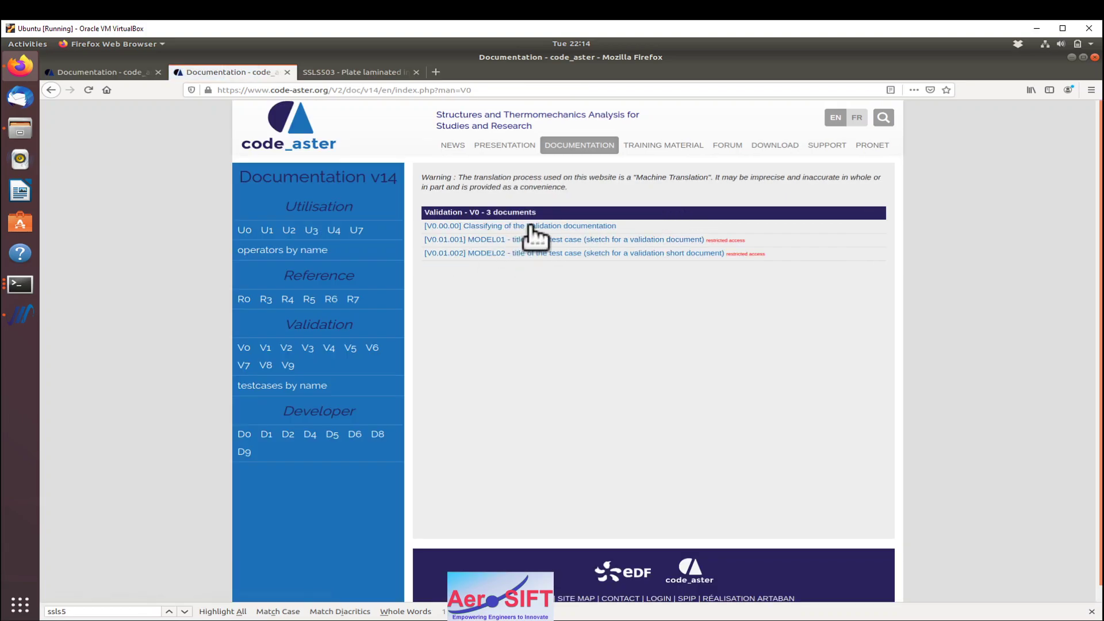
Open the V0.00.00 'Ranking of the documentation of Validation' PDF in a new tab.
right_click(531, 226)
left_click(556, 233)
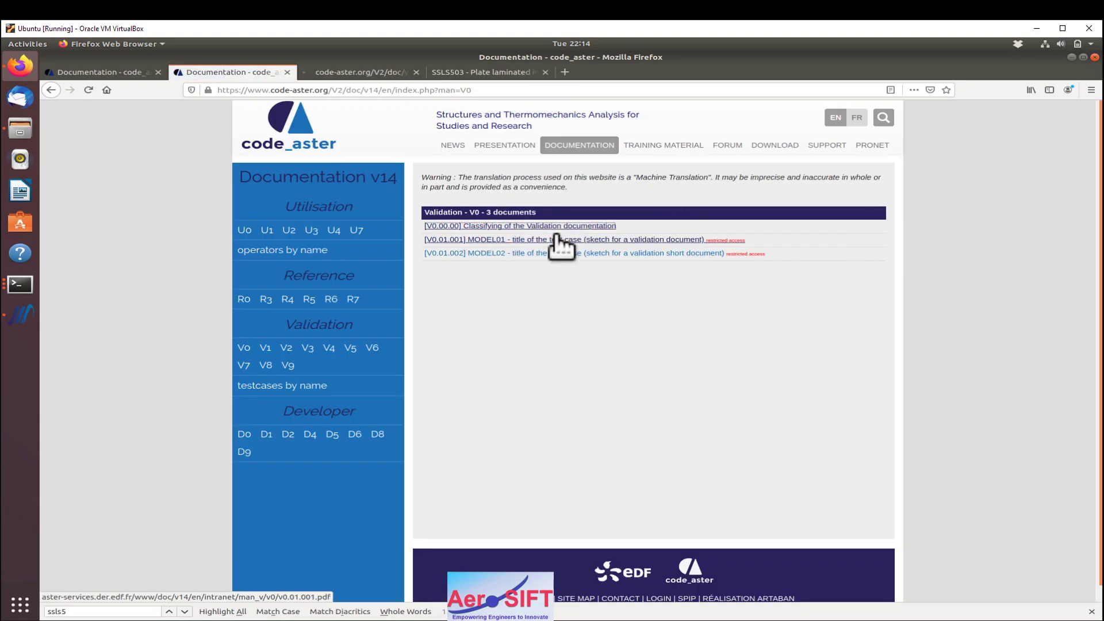
left_click(352, 72)
Read the test-naming coding table, then return to the SSLS503 laminated-plate PDF at Modeling A.
scroll(551, 371, "down", 7)
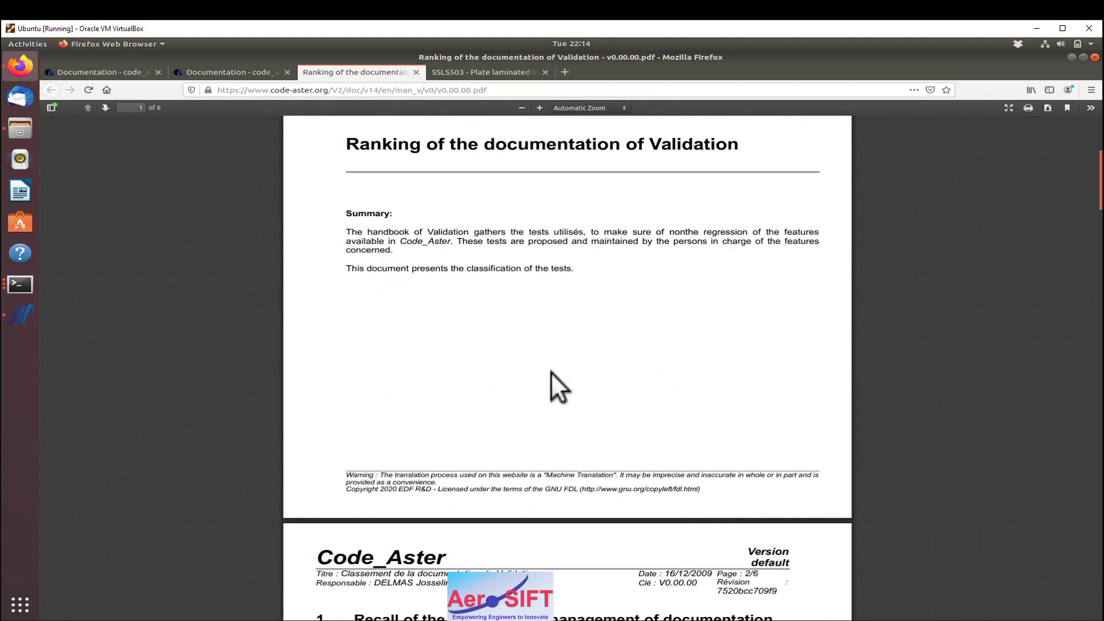
scroll(551, 372, "down", 15)
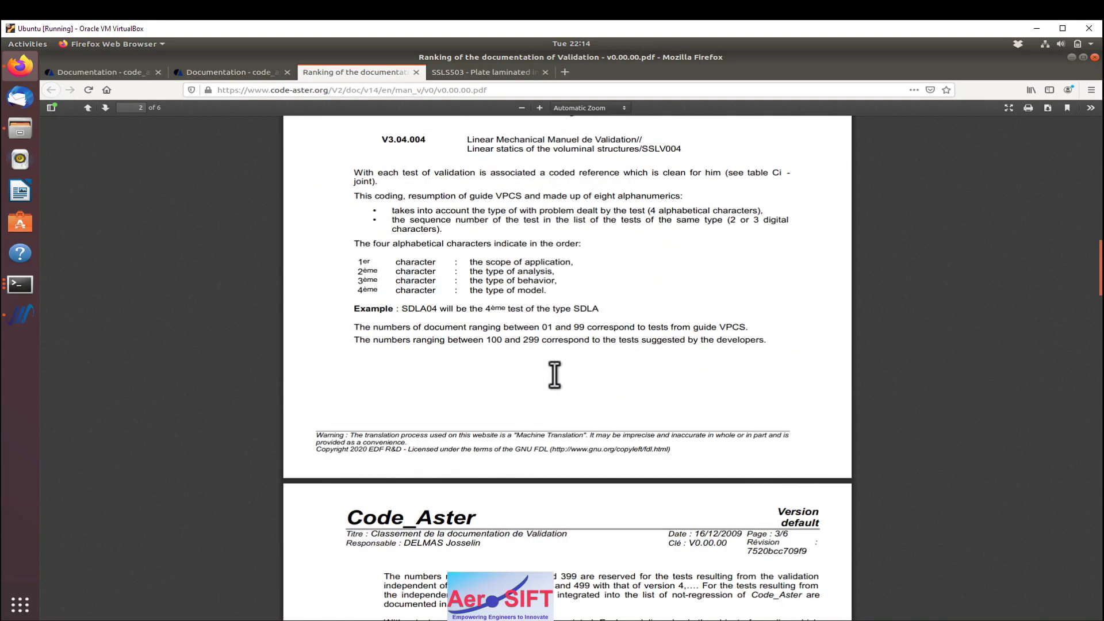
scroll(551, 371, "down", 7)
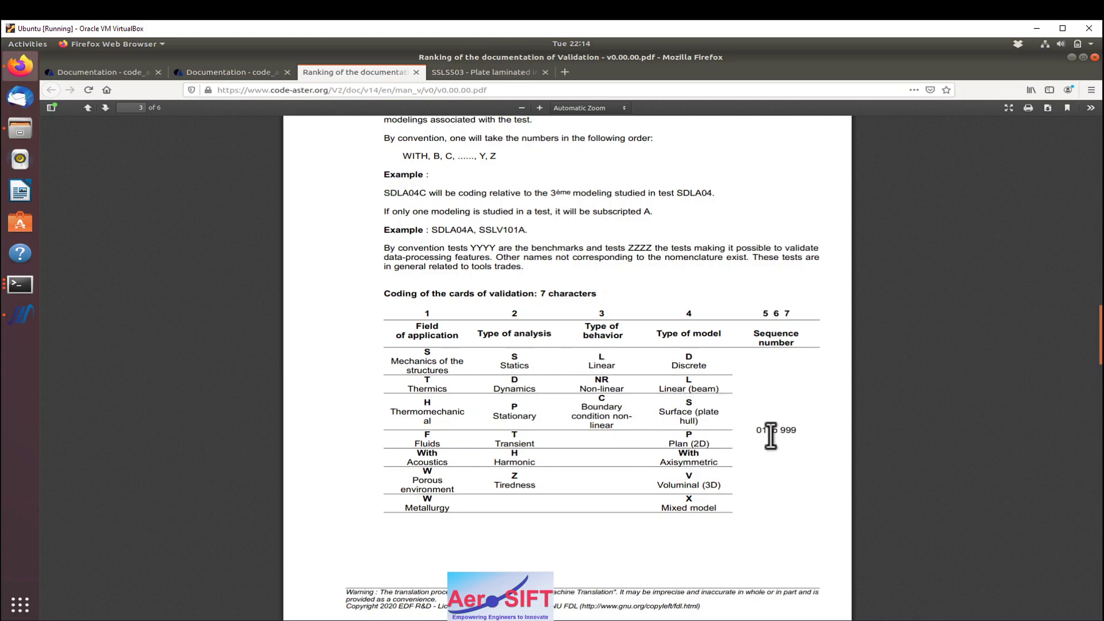
left_click(467, 73)
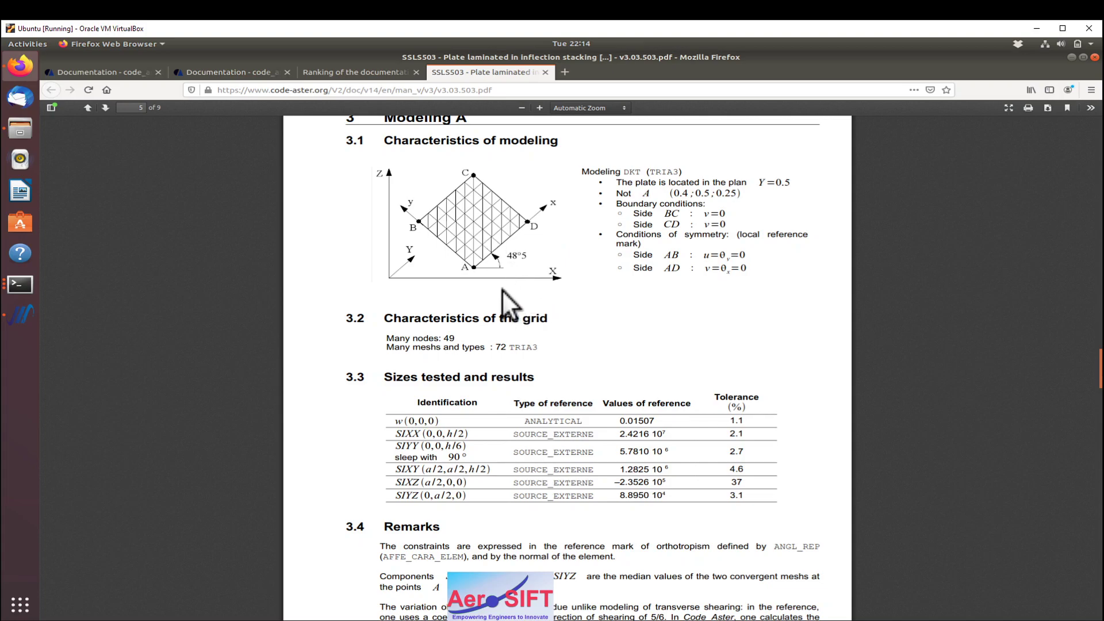
Review SSLS503 section 2.2 reference results and uncertainties, then switch back to salome_meca.
scroll(660, 426, "up", 8)
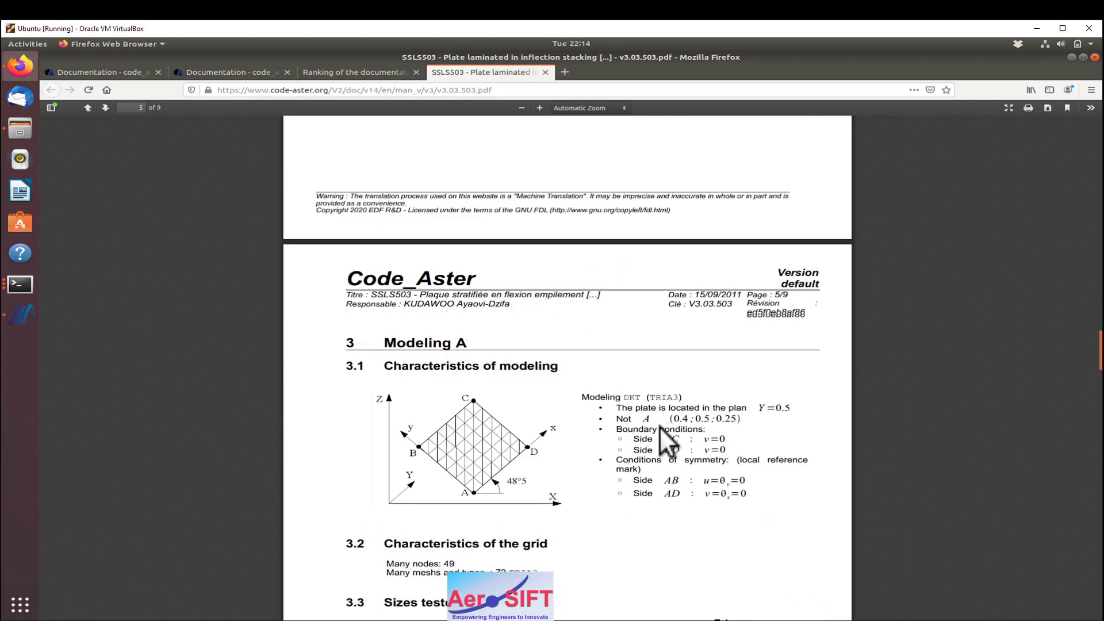
scroll(661, 427, "up", 10)
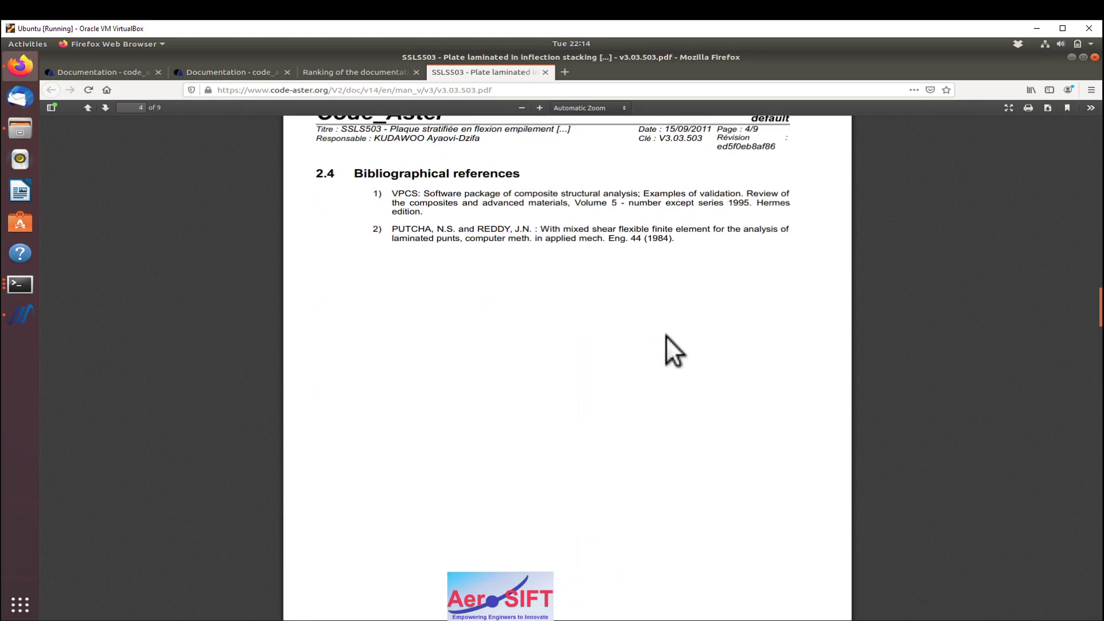
scroll(629, 397, "up", 6)
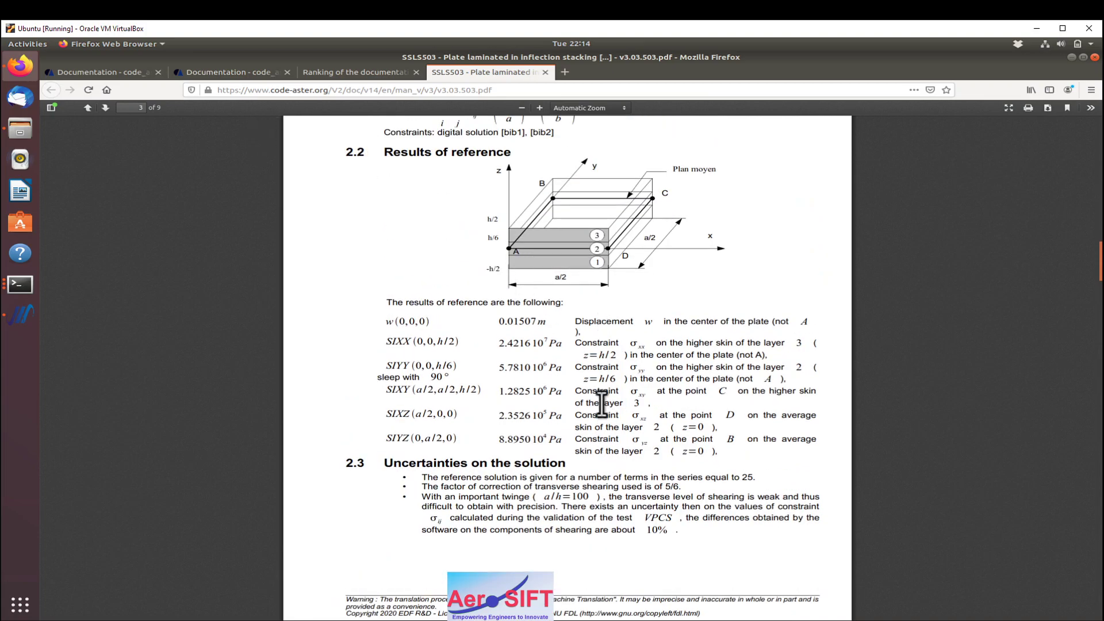
scroll(601, 404, "down", 2)
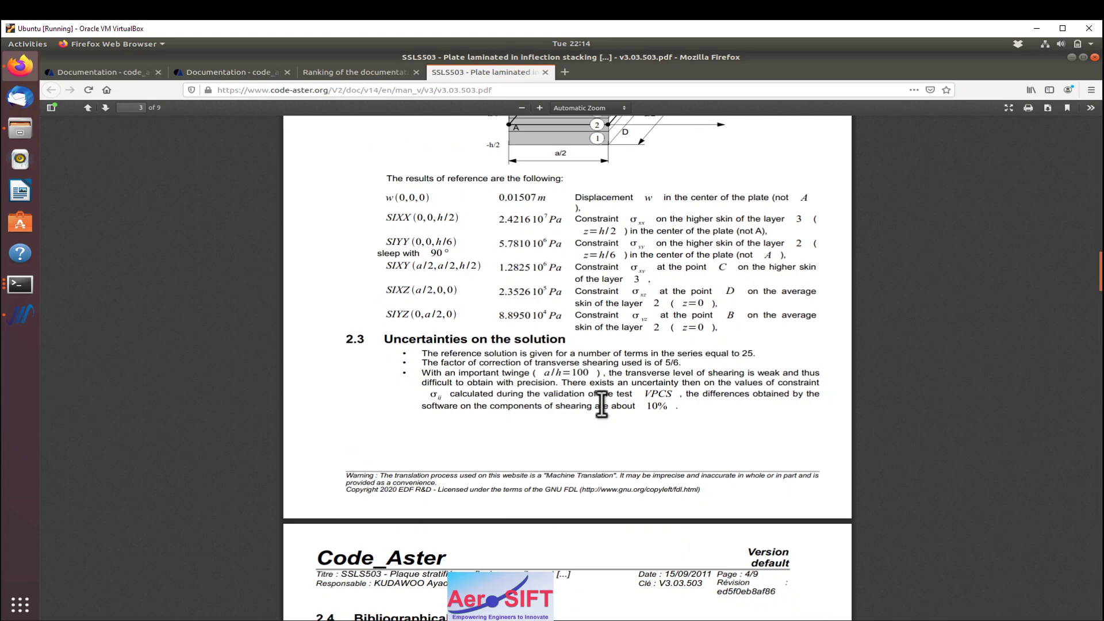
left_click(17, 322)
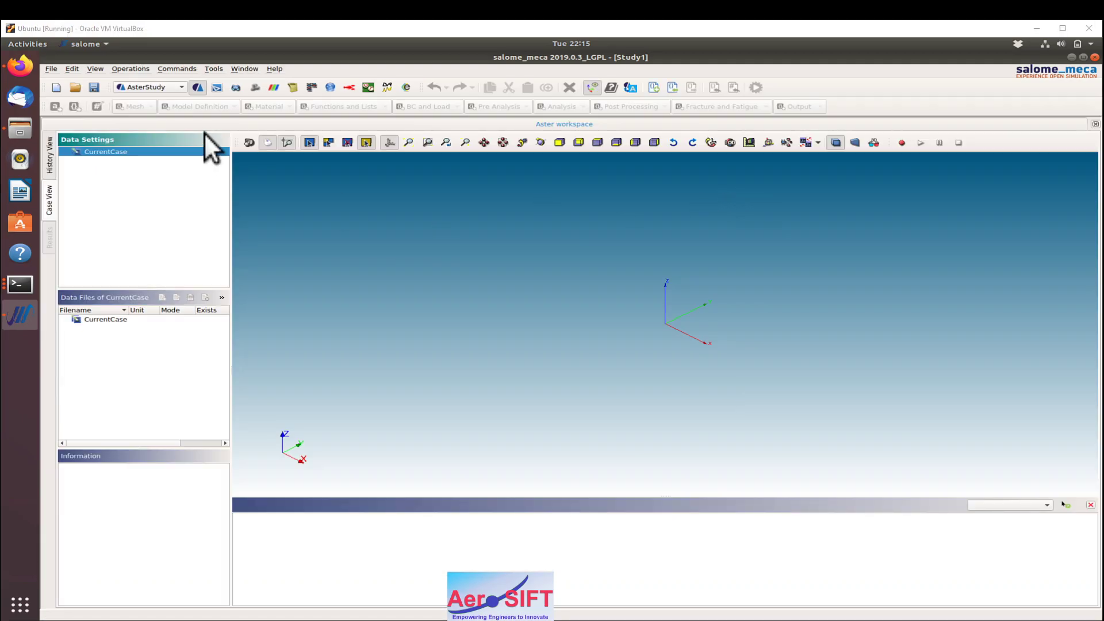
Import the ssls503a testcase into CurrentCase via Operations > Import Testcase.
left_click(131, 69)
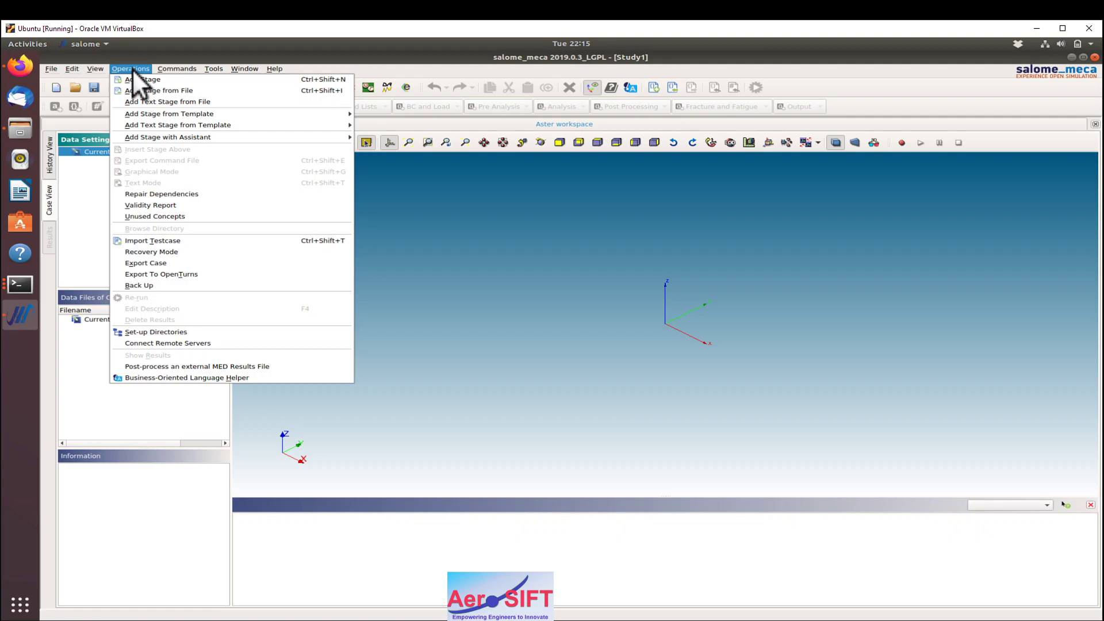
left_click(157, 242)
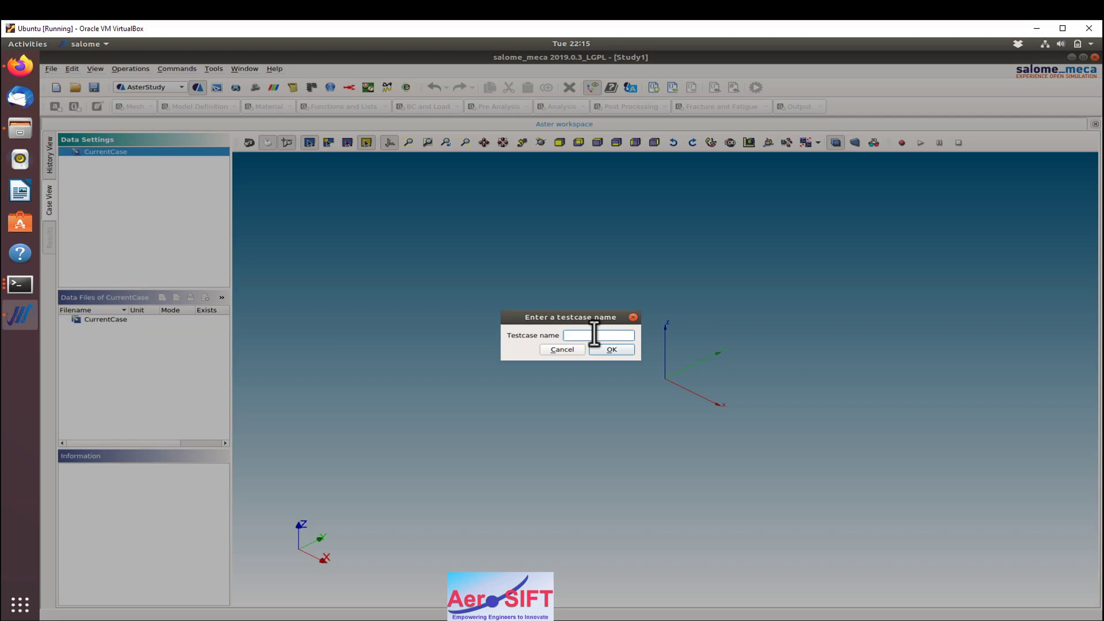
type("ss")
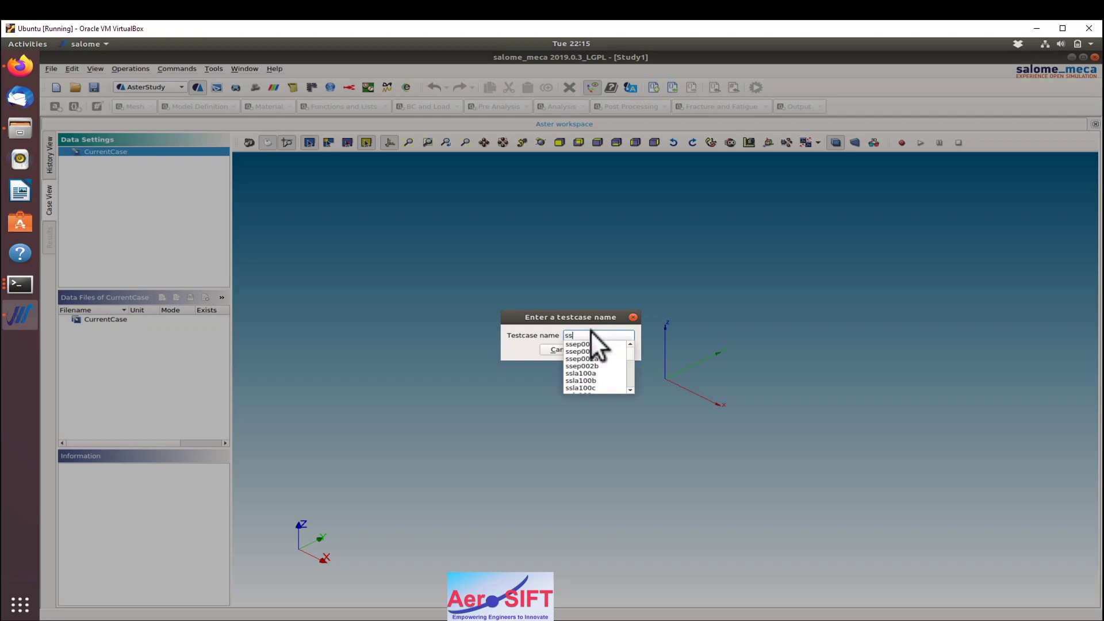
type("ls503")
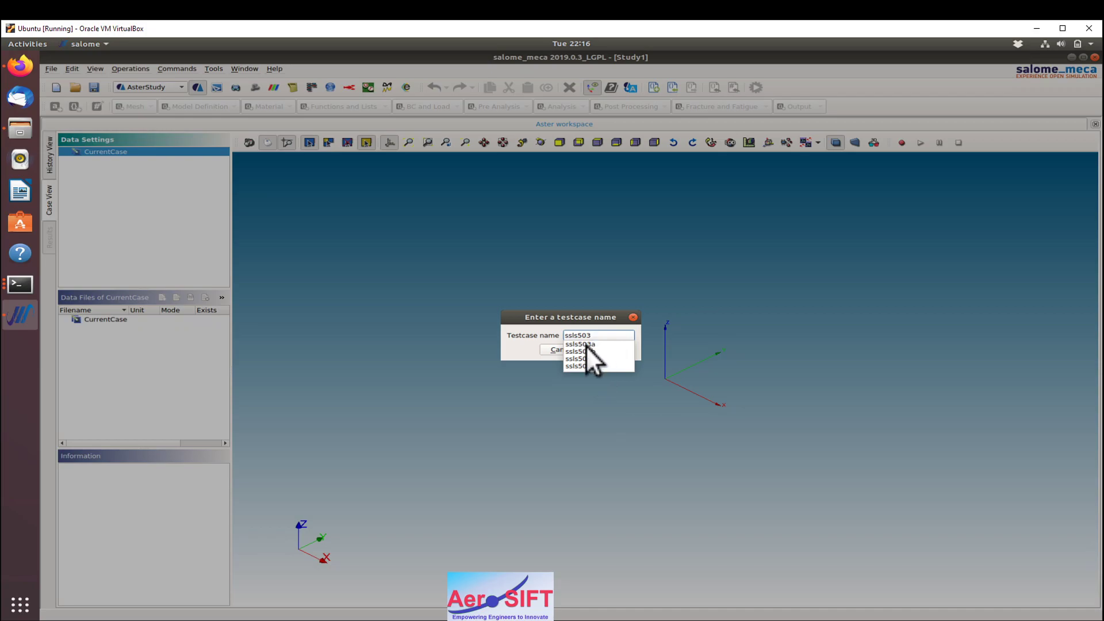
left_click(589, 344)
key("Return")
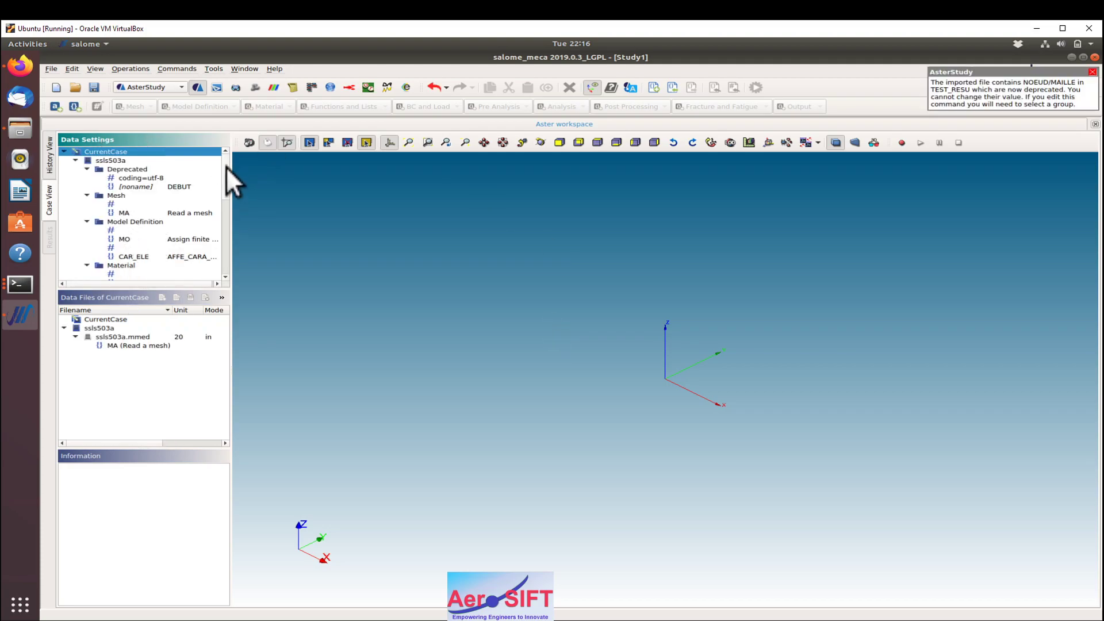
Select the MA mesh-reading step and browse the directory holding ssls503a.mmed.
left_click_drag(226, 167, 224, 280)
left_click_drag(227, 205, 226, 168)
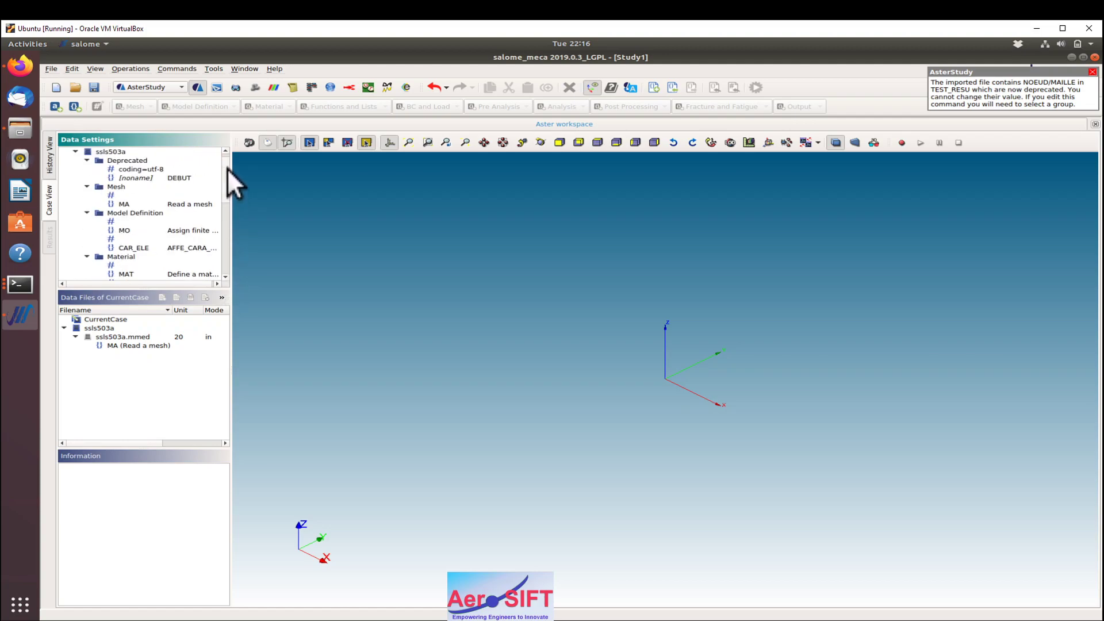
left_click(133, 205)
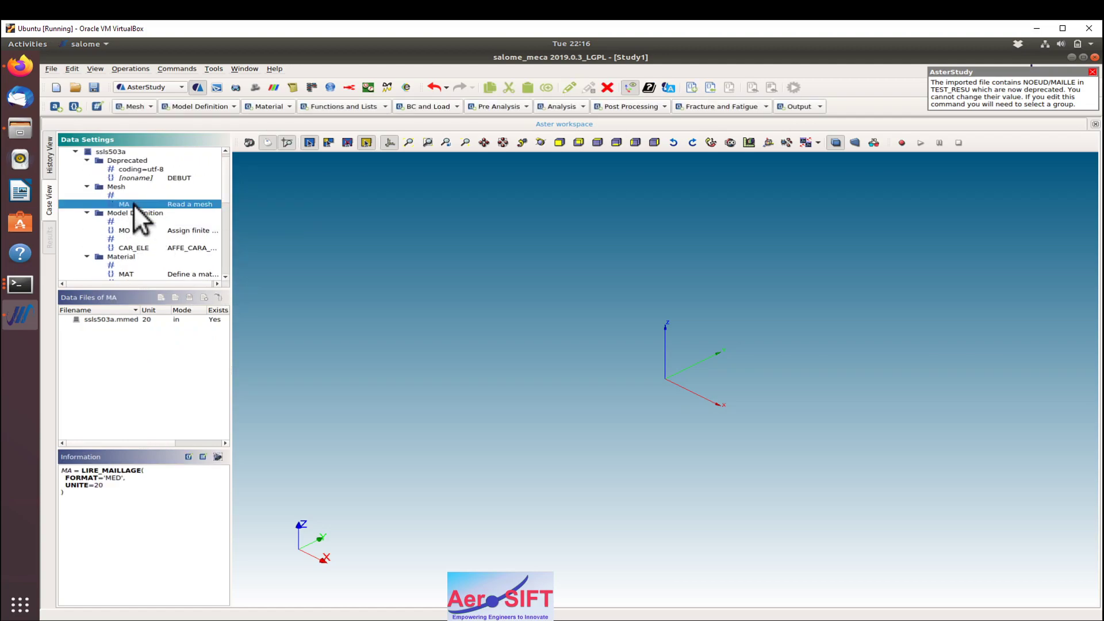
right_click(109, 321)
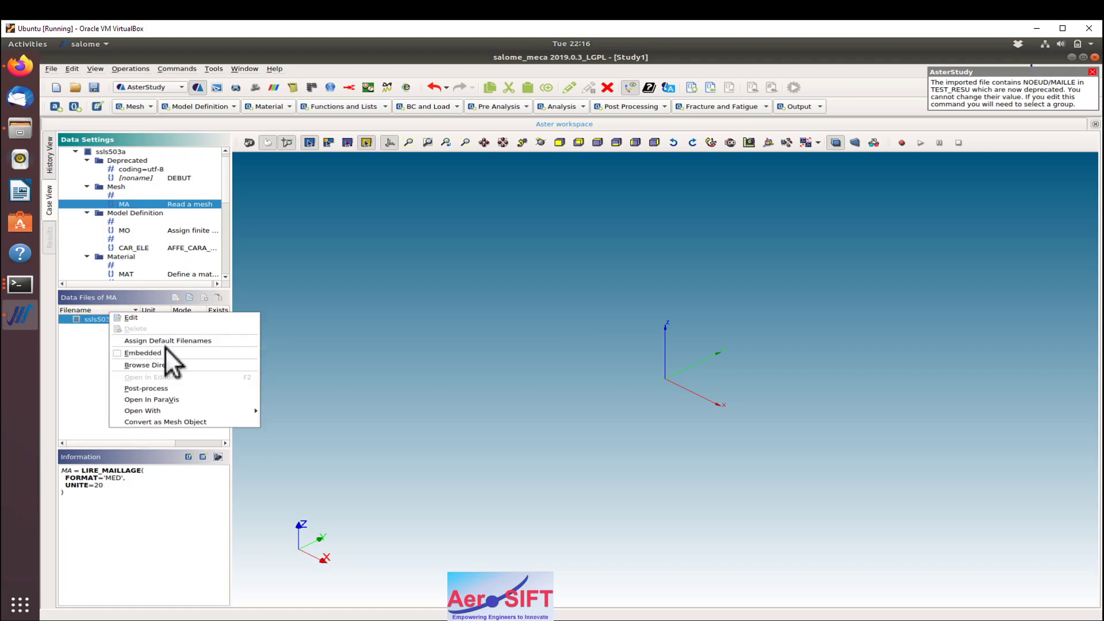
left_click(157, 368)
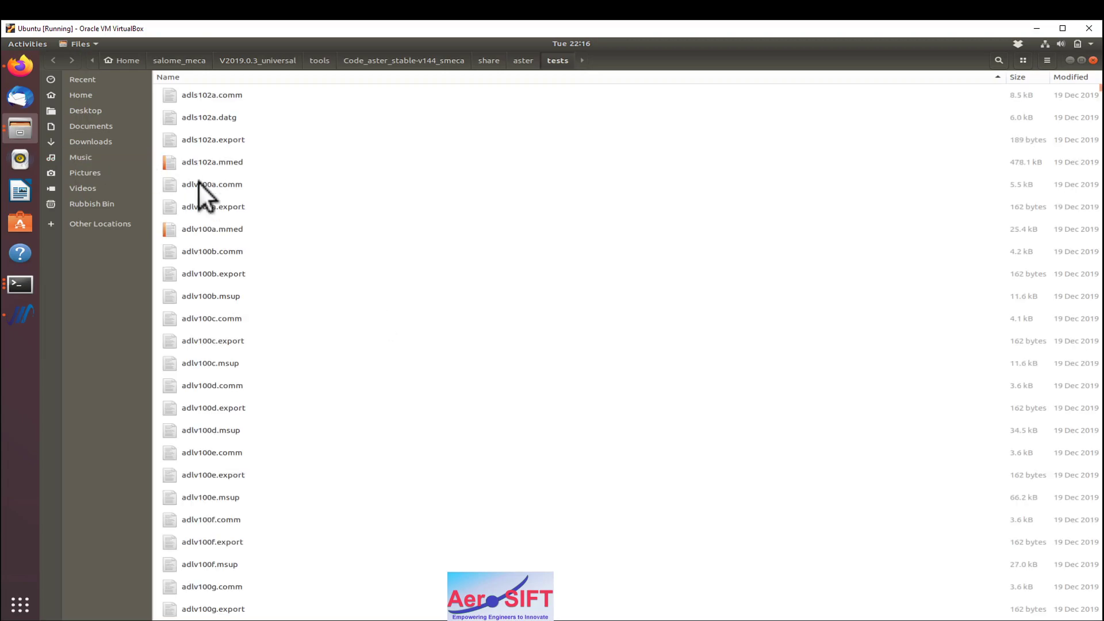
Minimise the file manager and add an IMPR_RESU Set output results command under Output.
left_click(1070, 60)
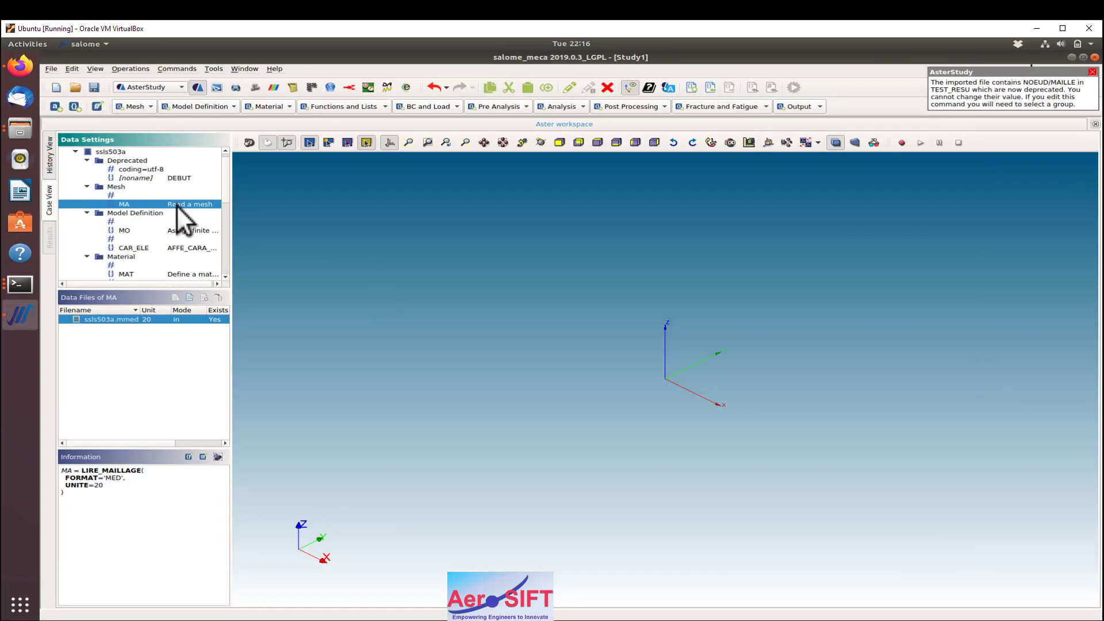
left_click_drag(226, 174, 225, 268)
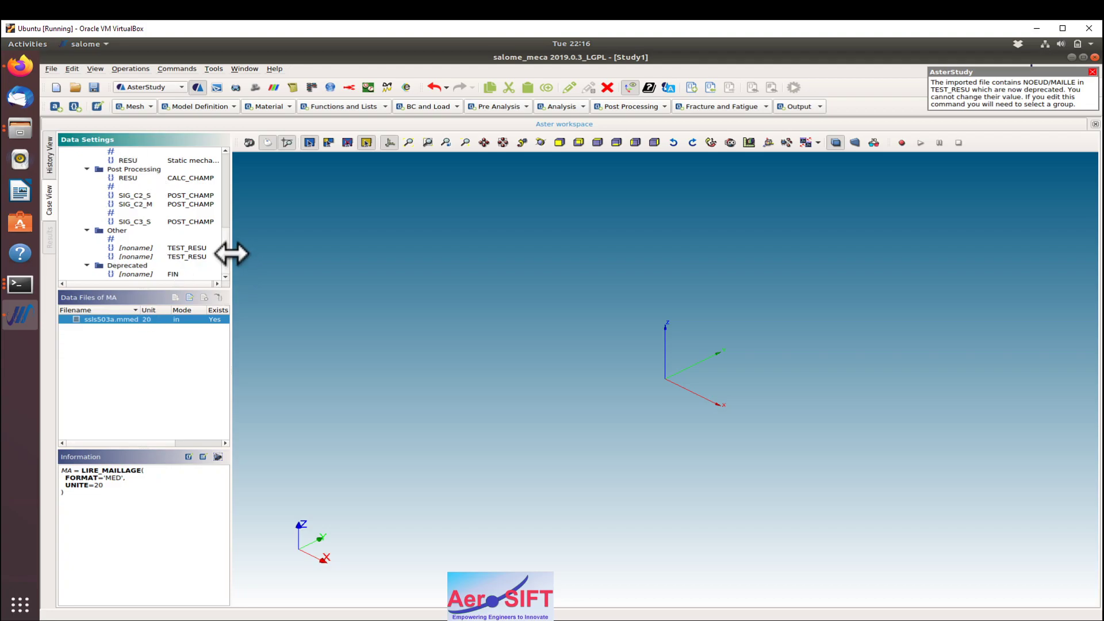
left_click_drag(225, 252, 184, 233)
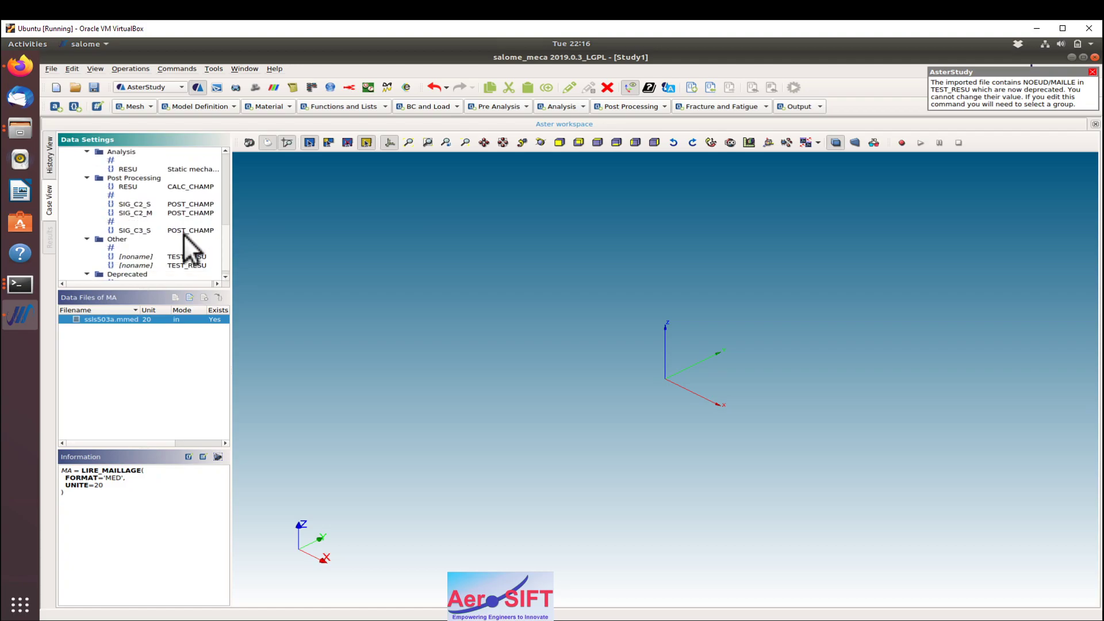
left_click(797, 107)
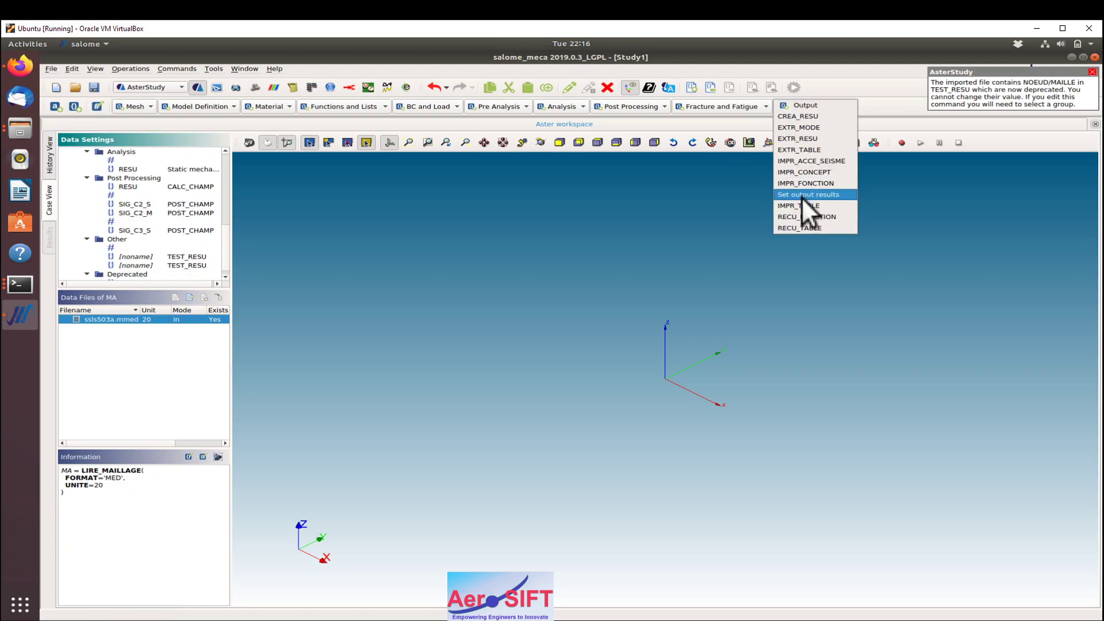
left_click(858, 212)
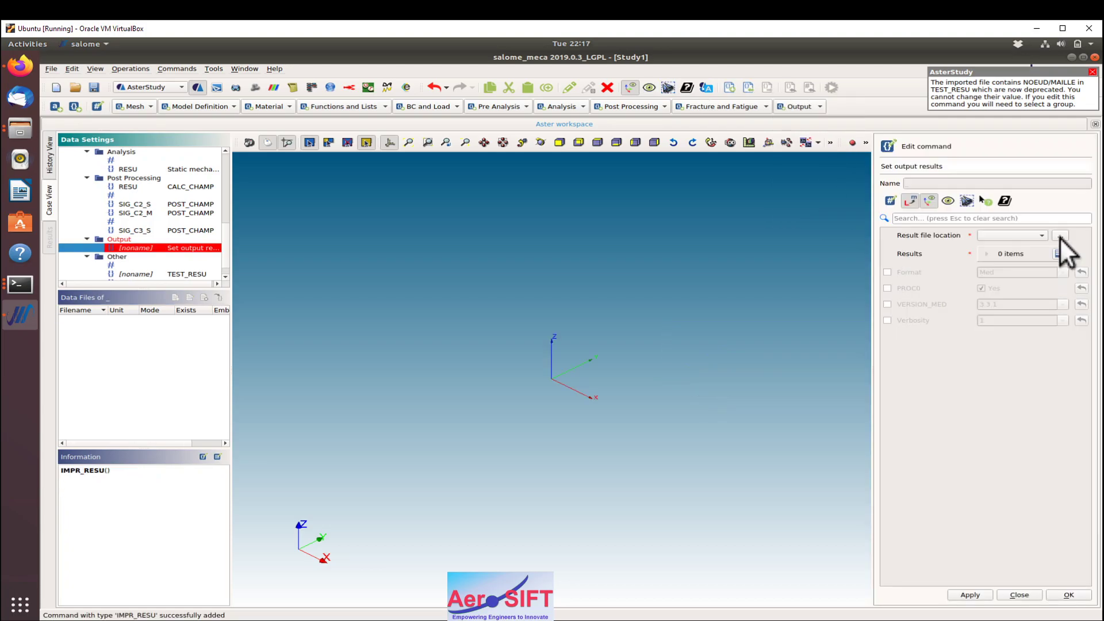
Set the result file location to ssls503a_results.rmed in salome_meca/Video_Tutorials.
left_click(1060, 235)
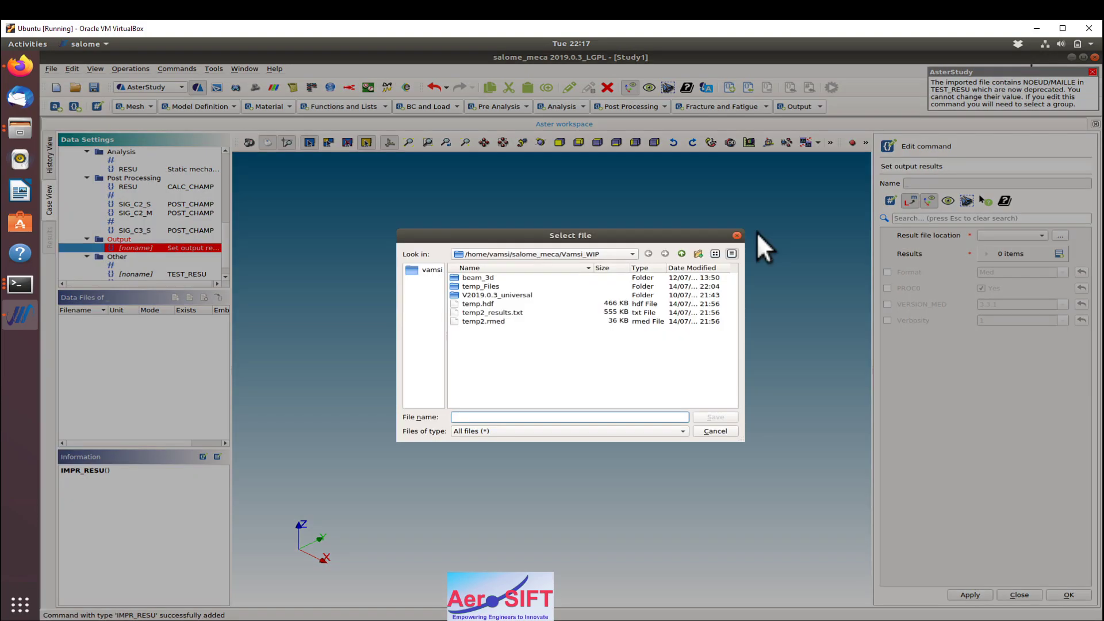
left_click(607, 257)
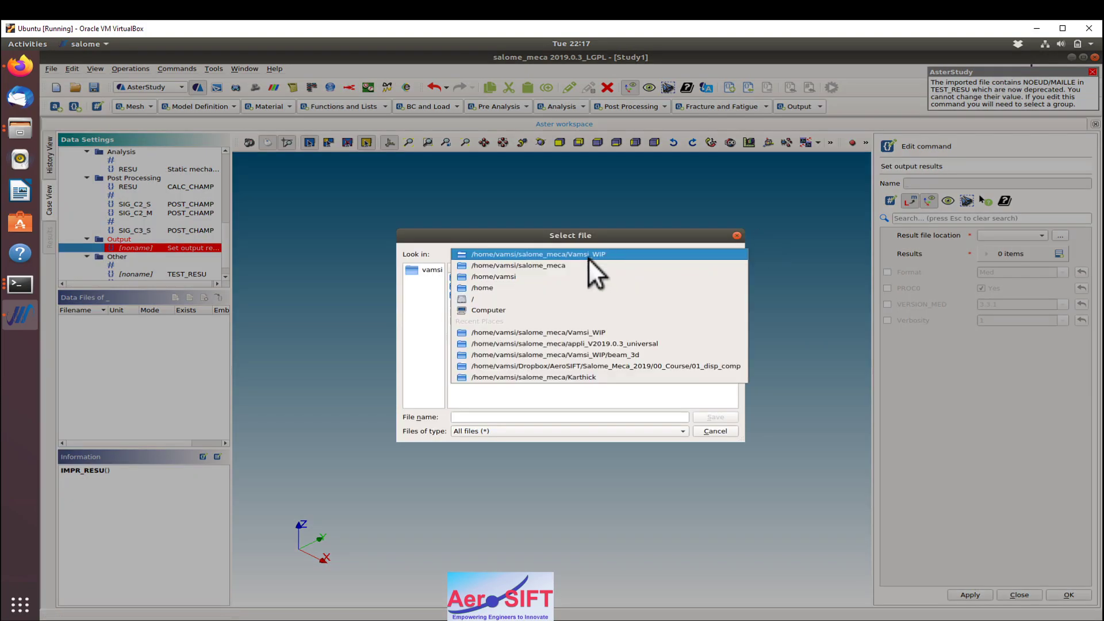
left_click(578, 264)
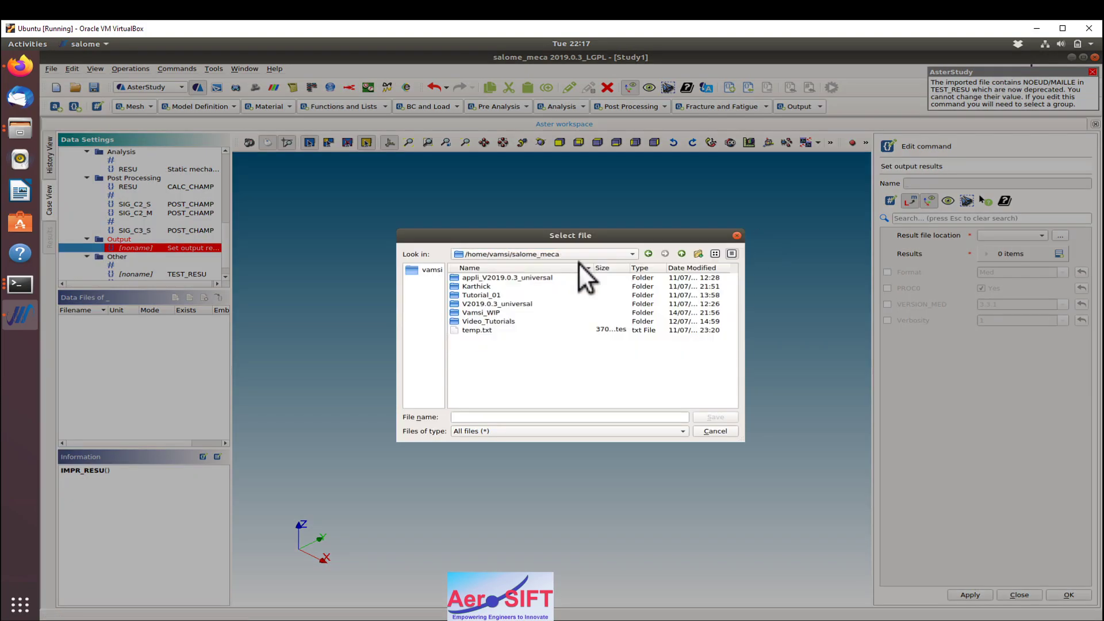
left_click(490, 322)
double_click(492, 322)
left_click(479, 419)
type("ssls")
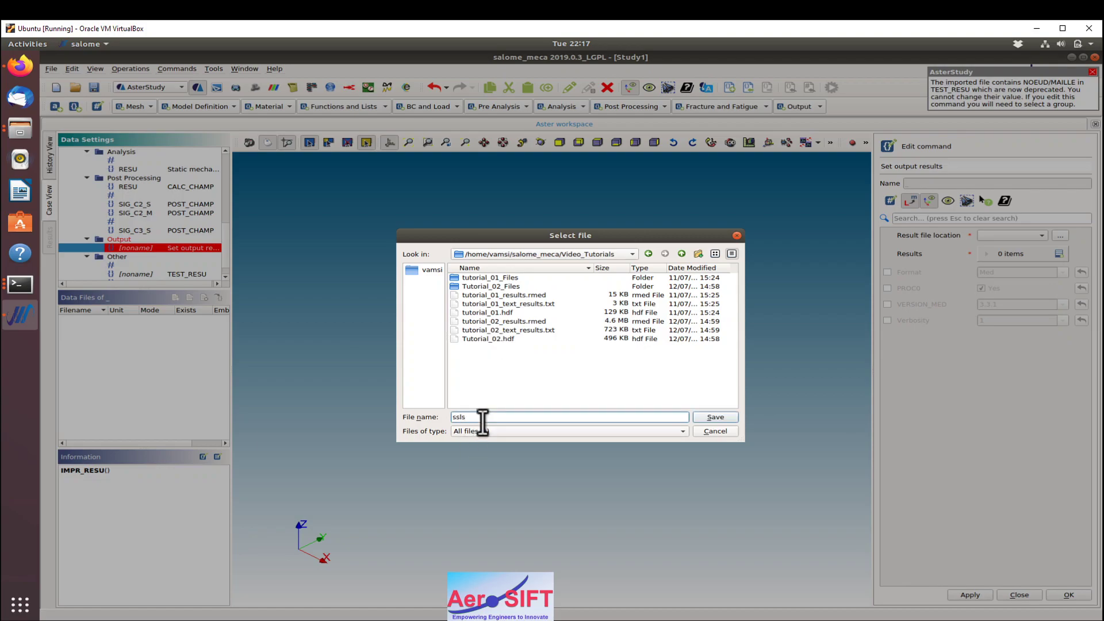
type("503a_results.rmed")
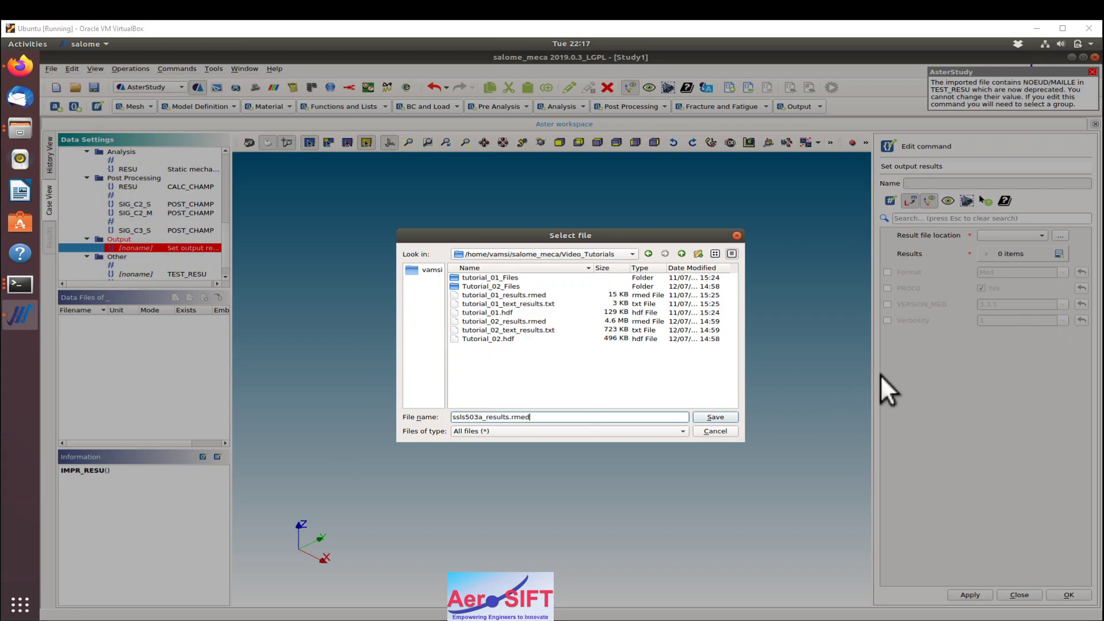
left_click(720, 418)
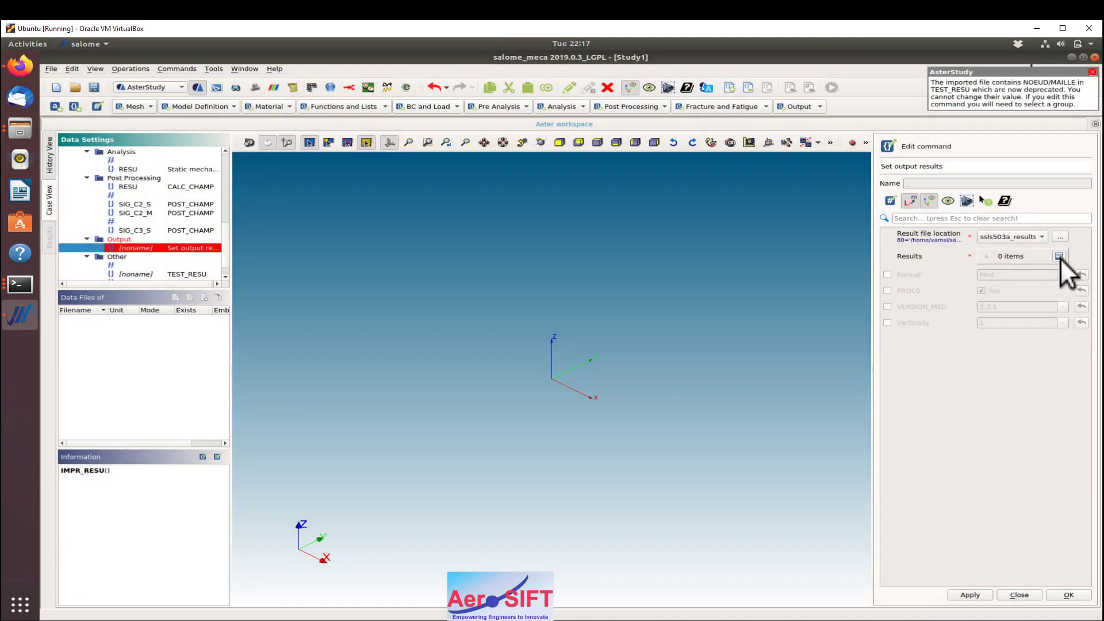
Add a first Results entry including mesh MA and structural elements CAR_ELE.
left_click(1059, 256)
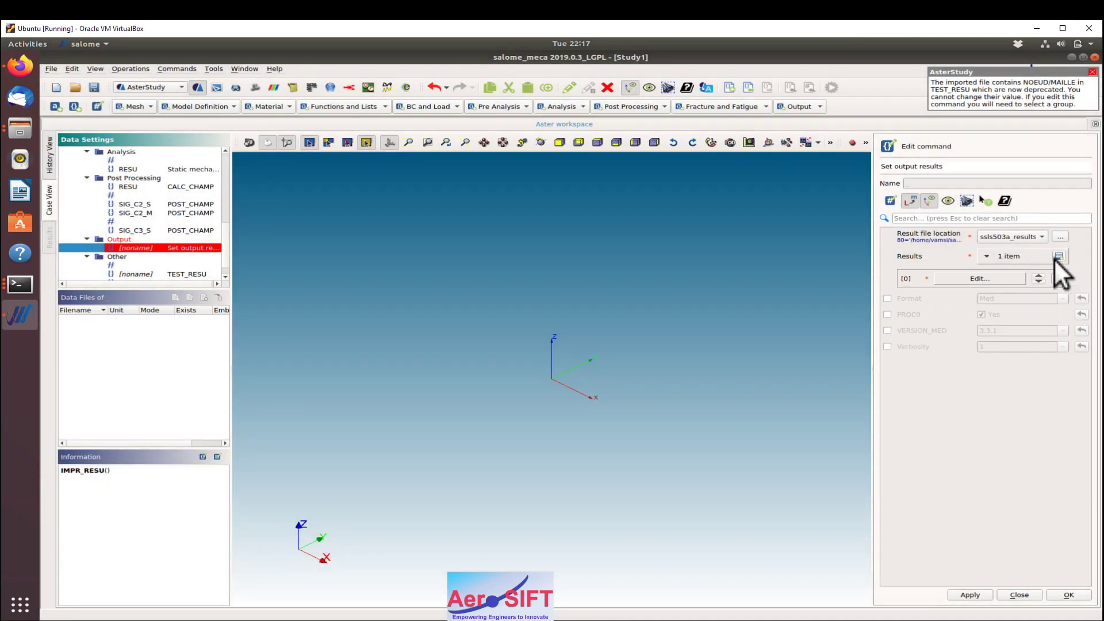
left_click(978, 278)
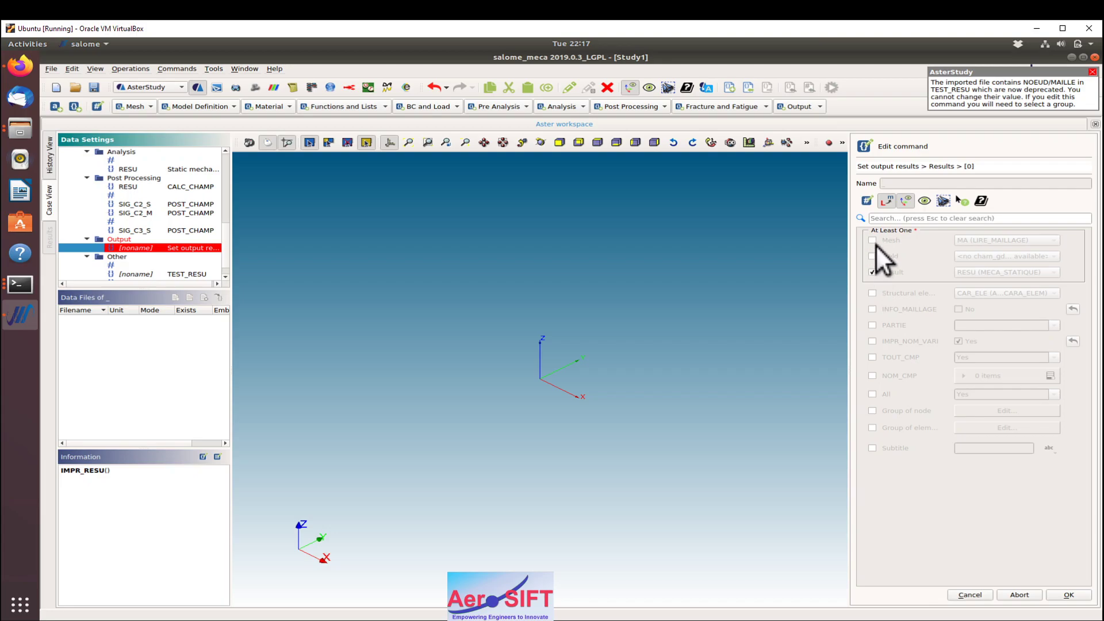
left_click(873, 240)
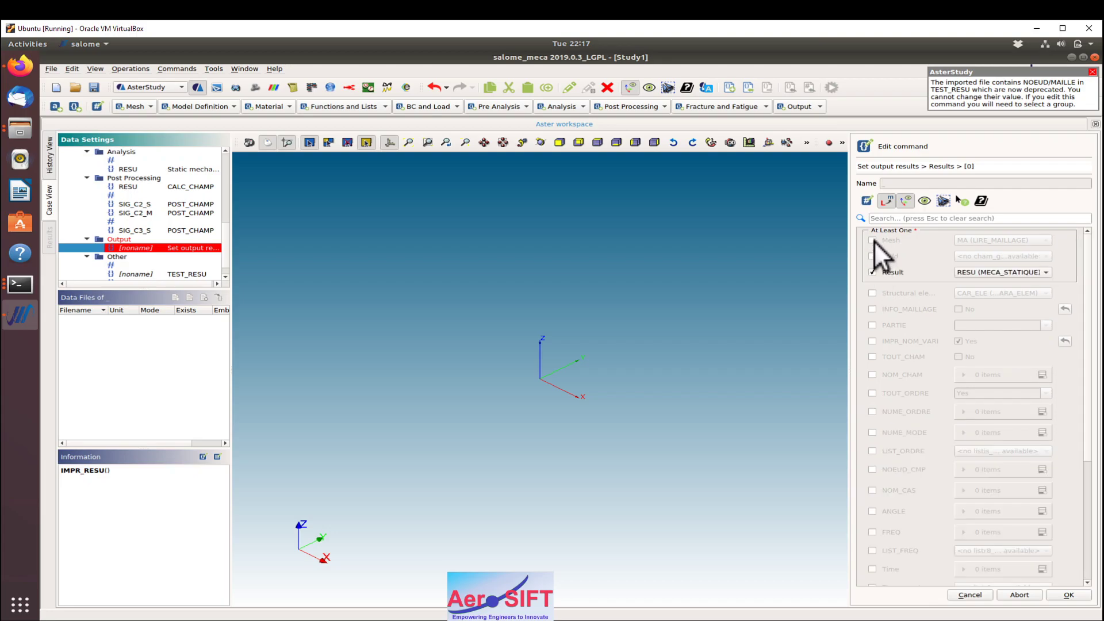
left_click(872, 293)
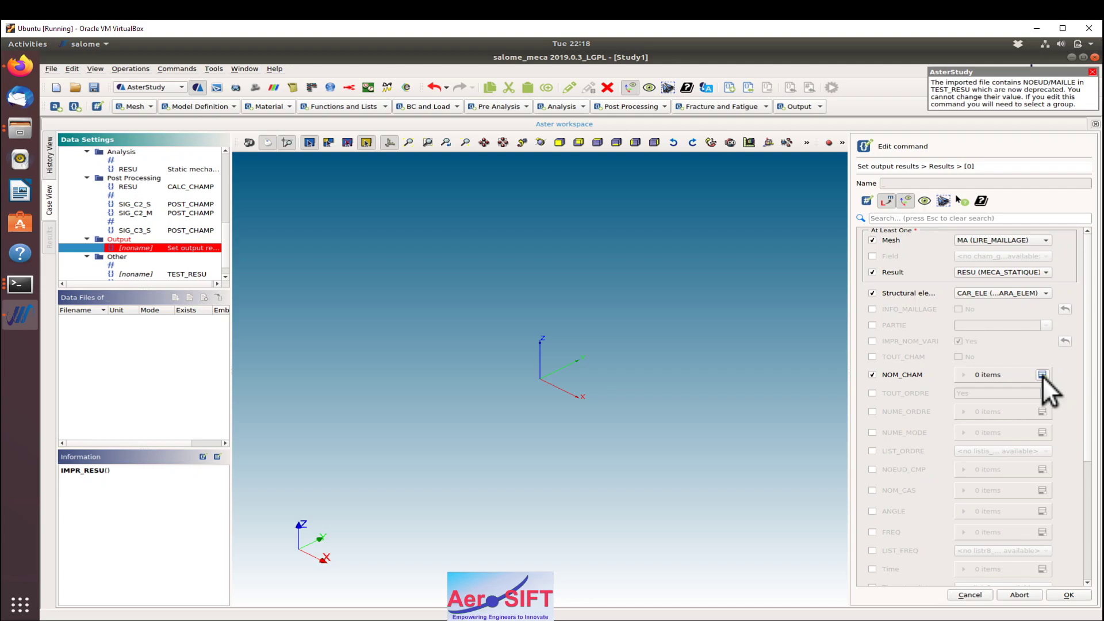
Limit the entry's NOM_CHAM fields to DEPL, deleting the extra empty row.
left_click(1042, 374)
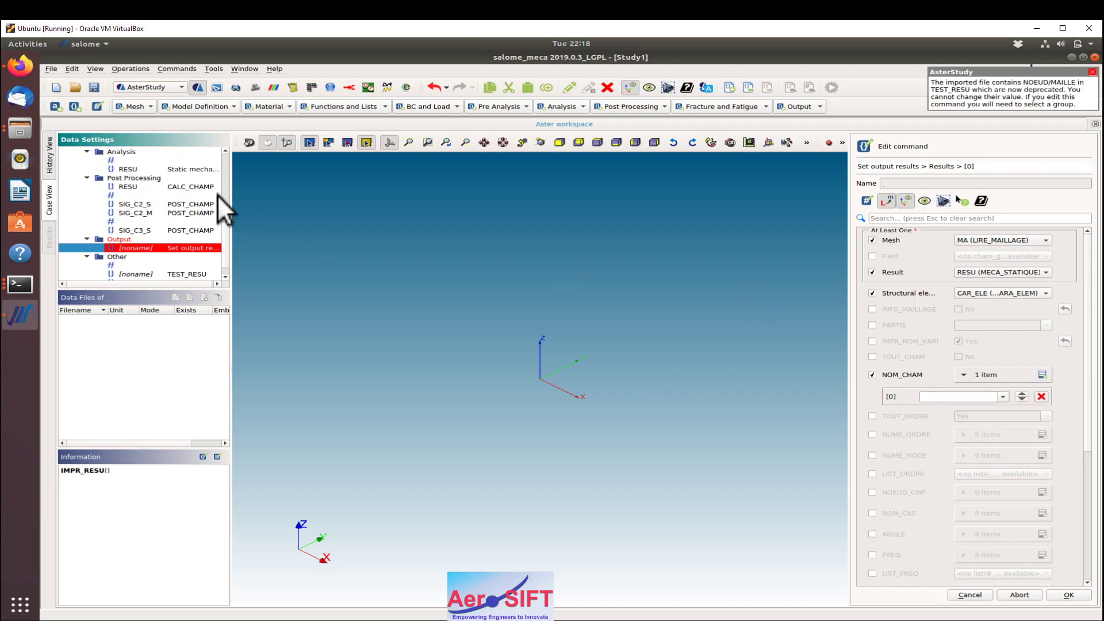
left_click(1003, 397)
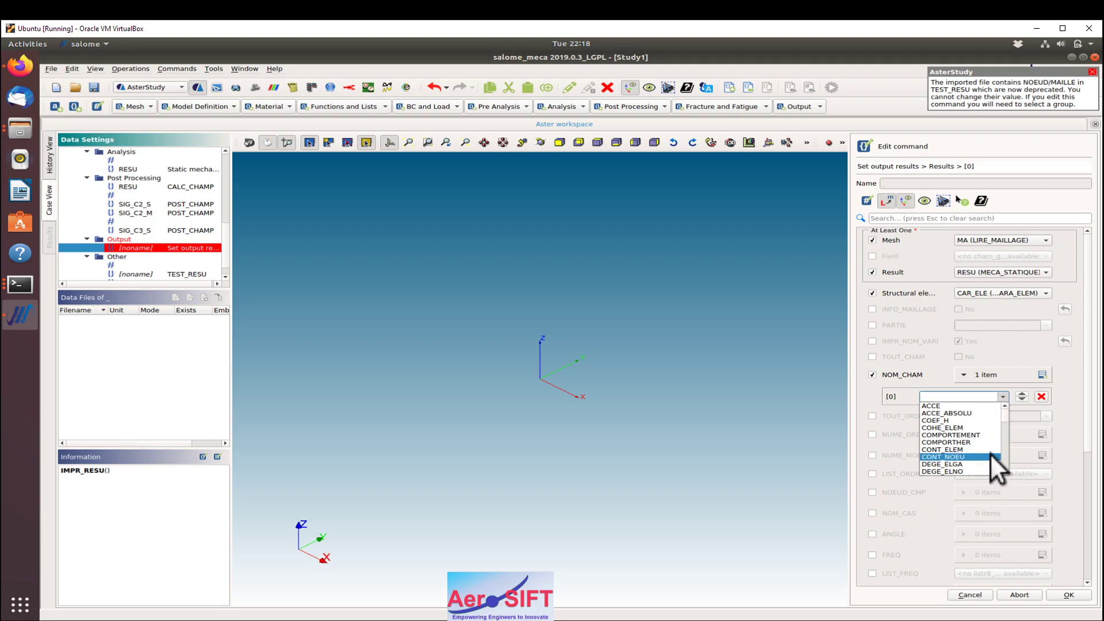
scroll(991, 454, "down", 1)
left_click(936, 463)
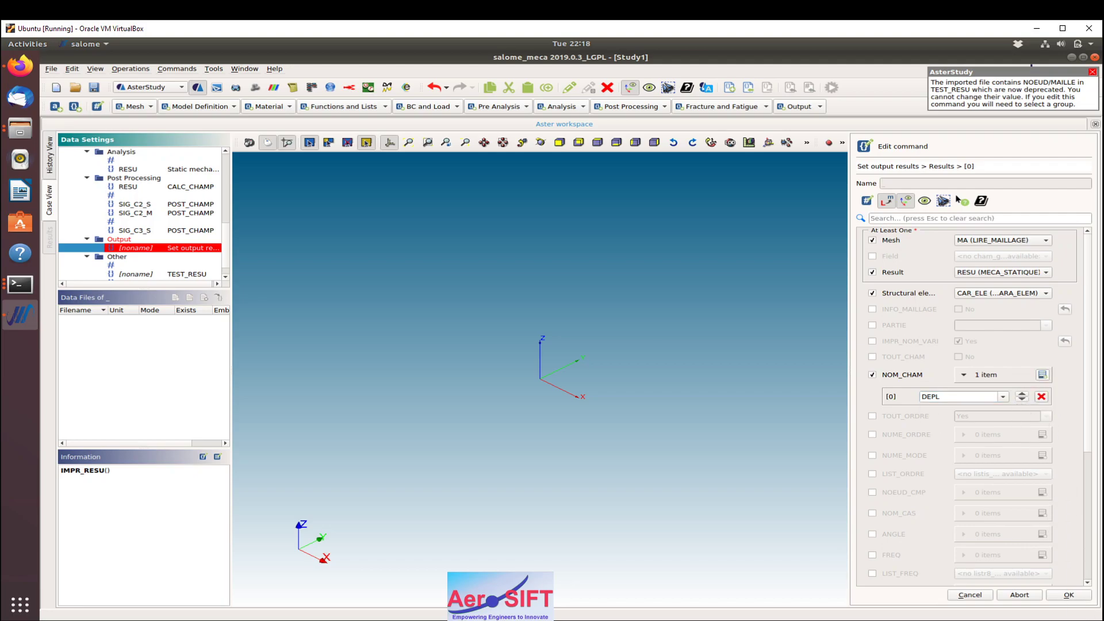
left_click(1043, 374)
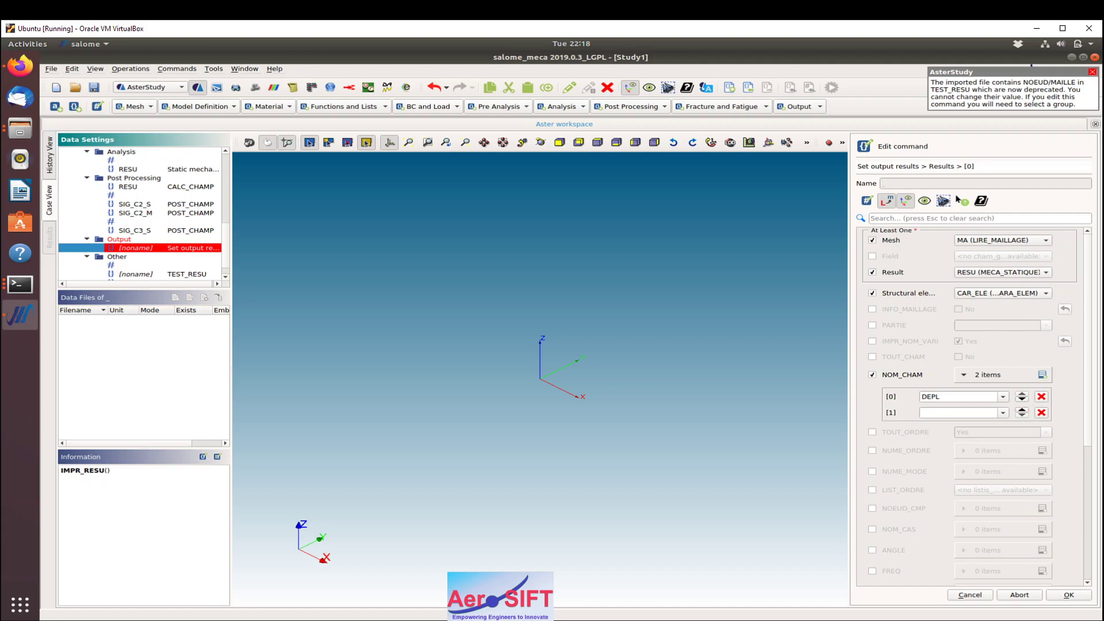
left_click(199, 249)
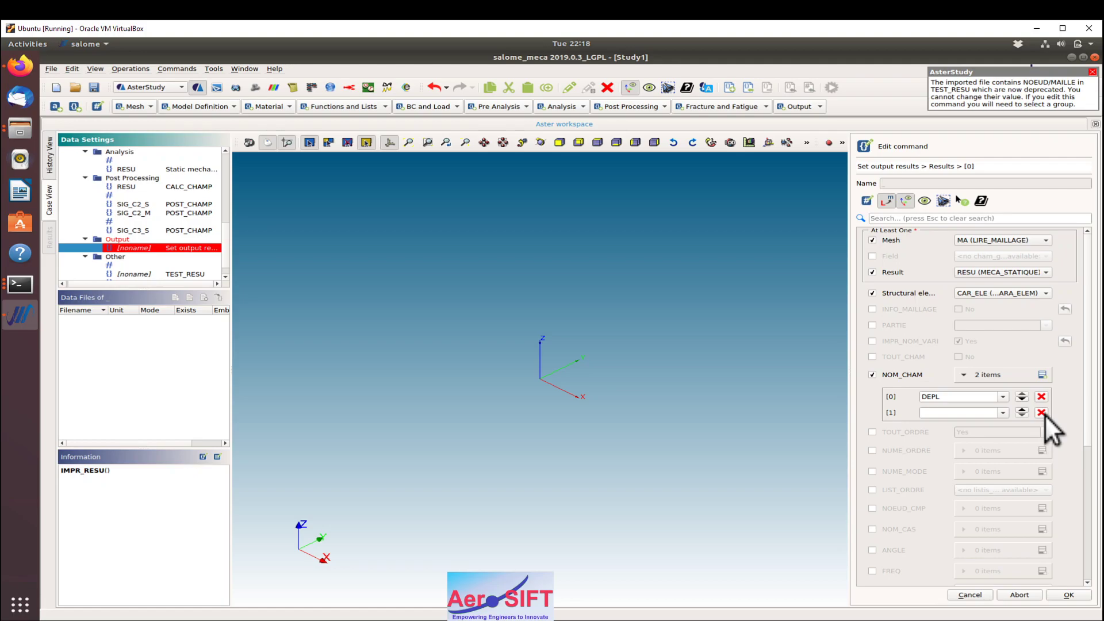
left_click(1041, 412)
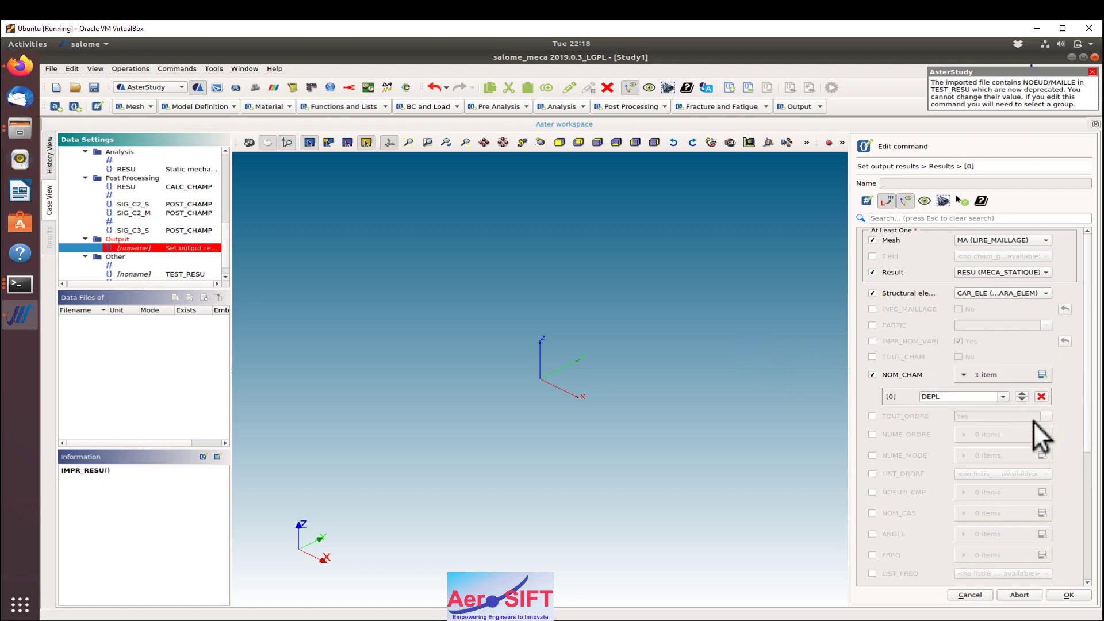
Add a second Results entry printing SIG_C2_S on mesh MA with CAR_ELE, and store the command.
left_click(1067, 595)
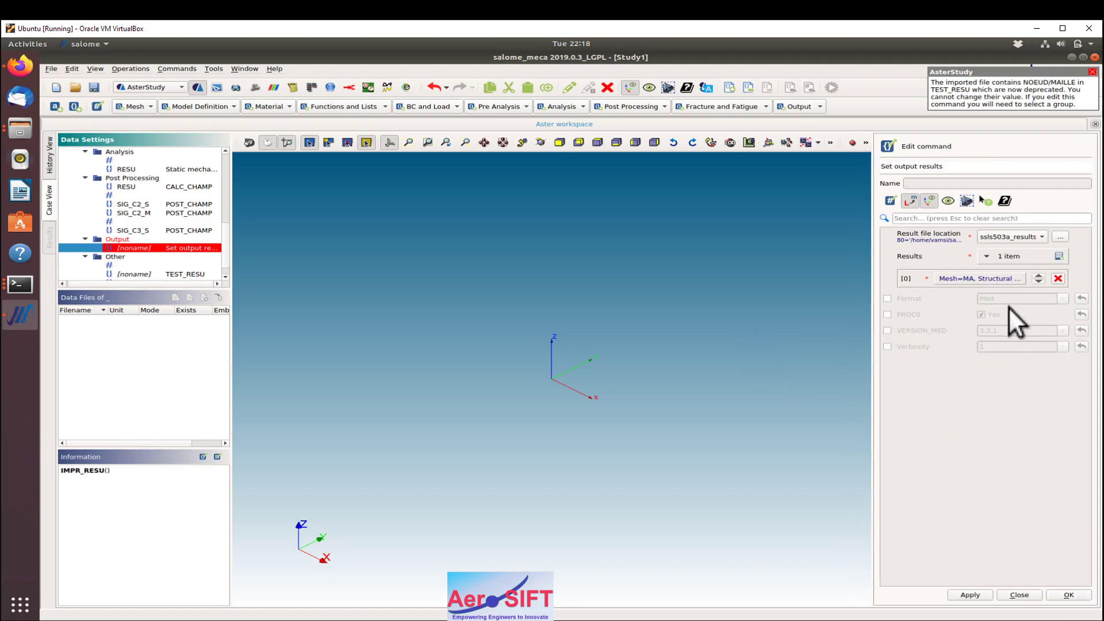
left_click(1058, 257)
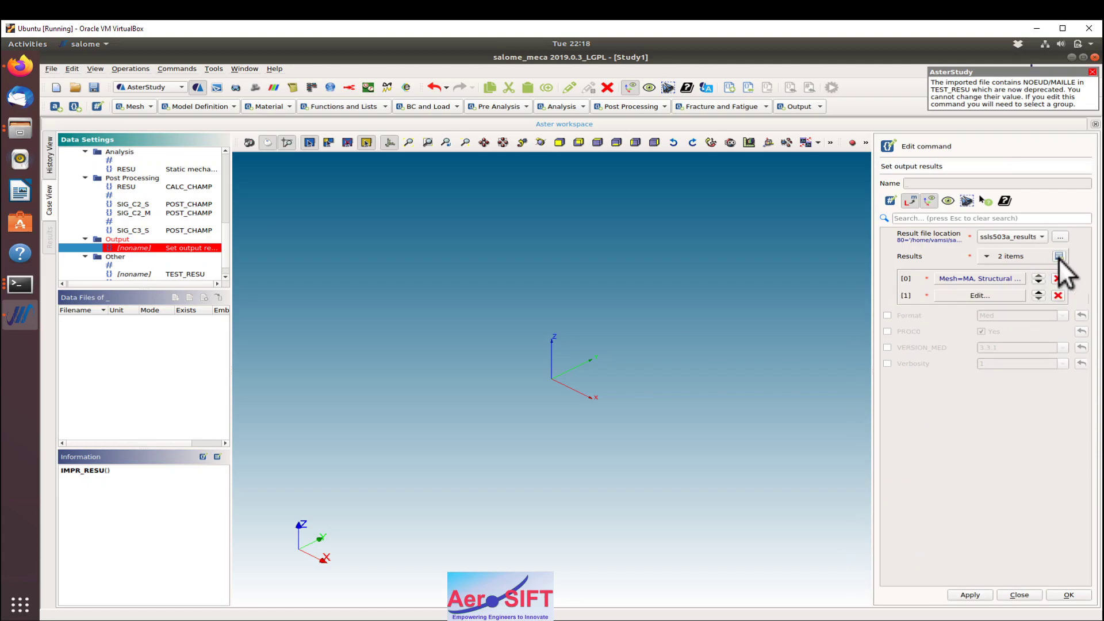
left_click(981, 295)
left_click(873, 241)
left_click(873, 293)
left_click(1030, 274)
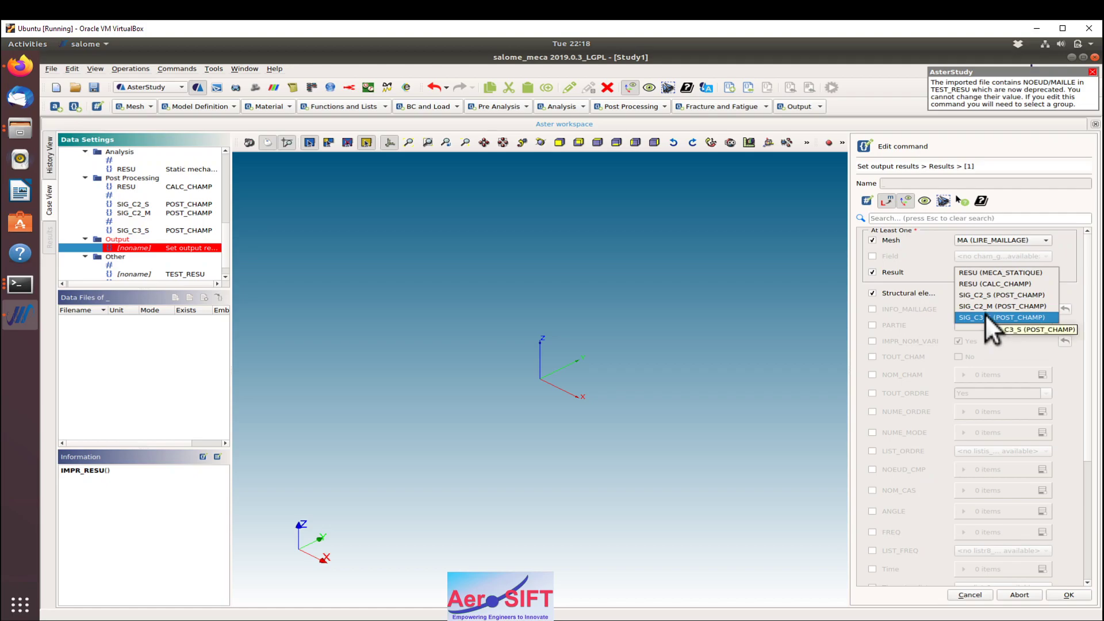
left_click(1001, 273)
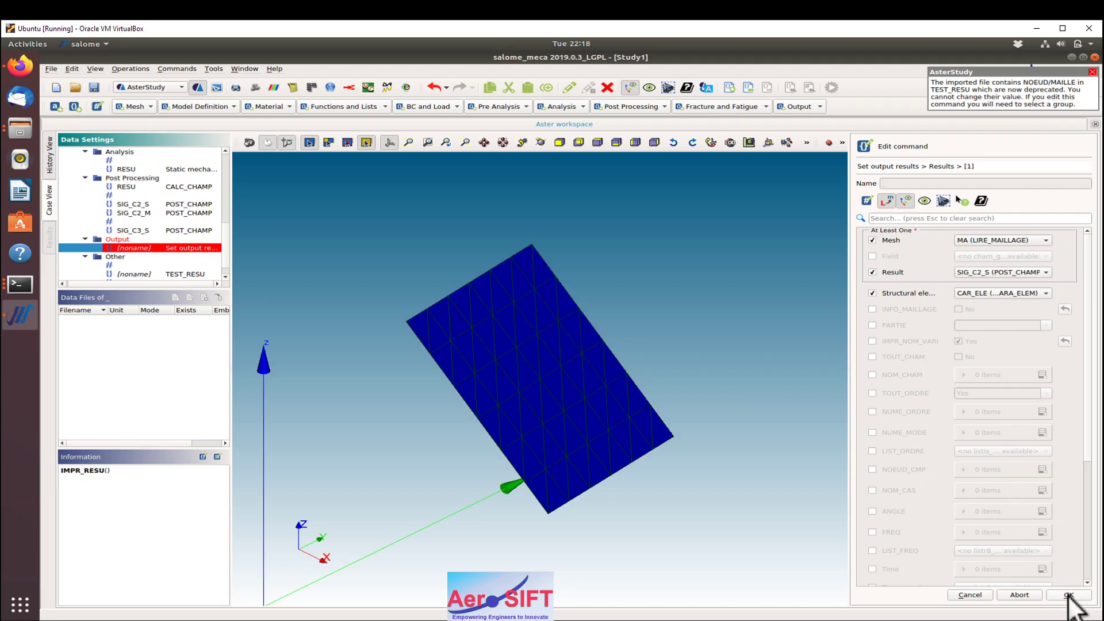
left_click(1069, 596)
left_click(1071, 596)
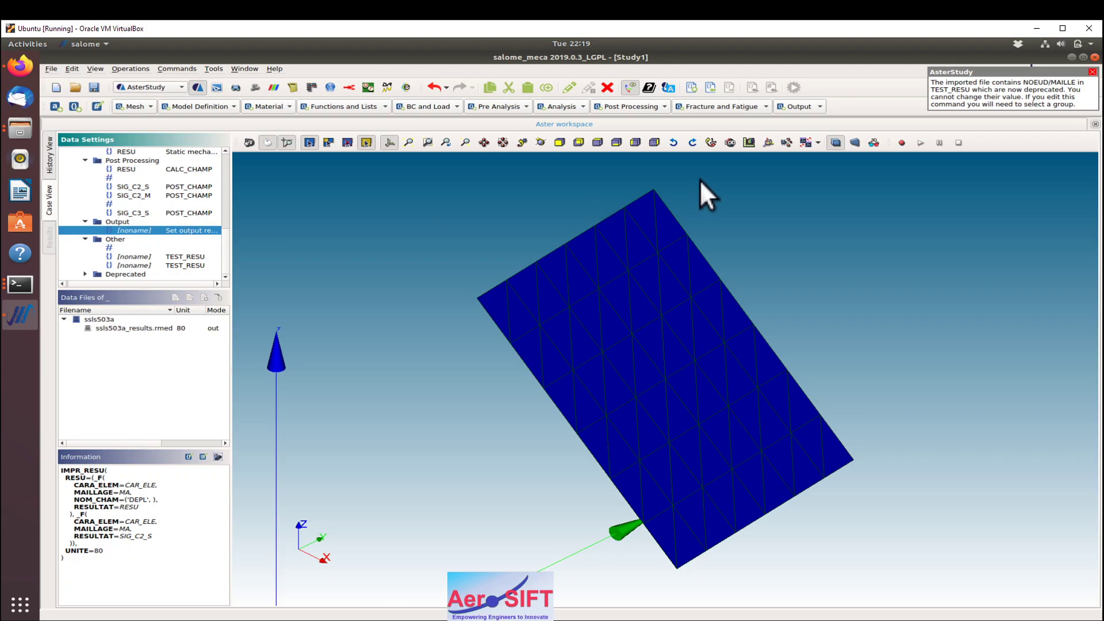
Add another Set output results command under Output.
left_click(806, 109)
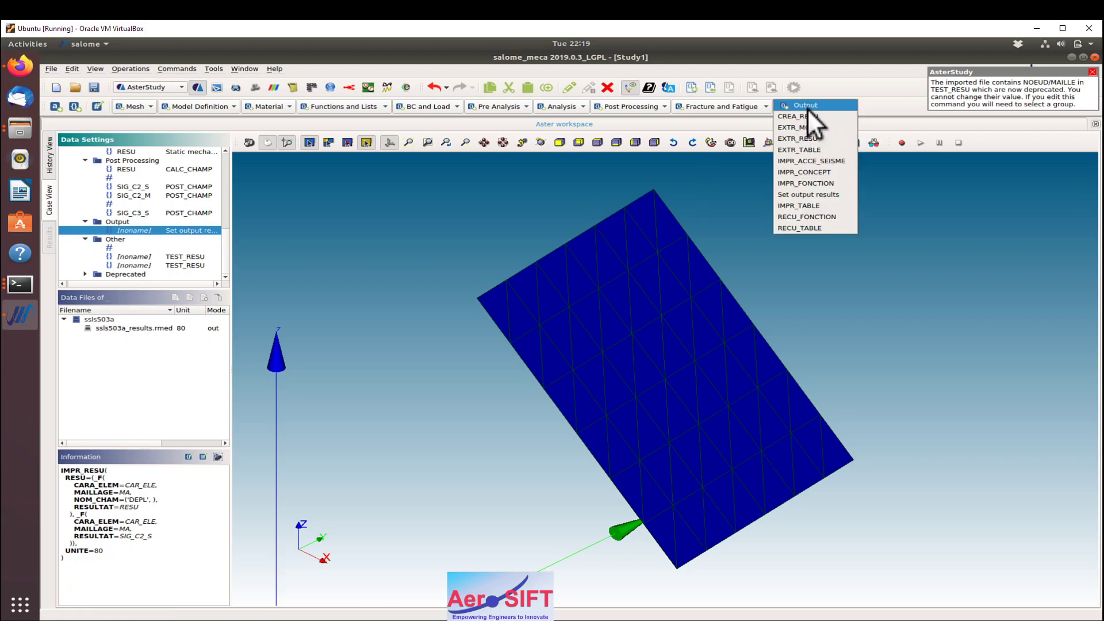
left_click(803, 195)
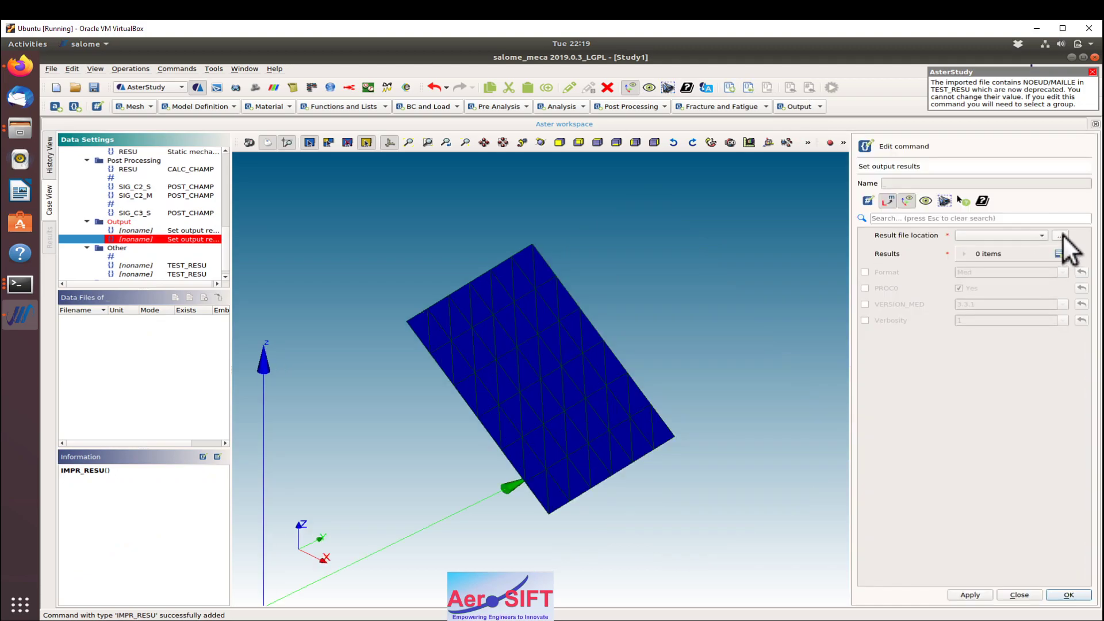
left_click(1060, 236)
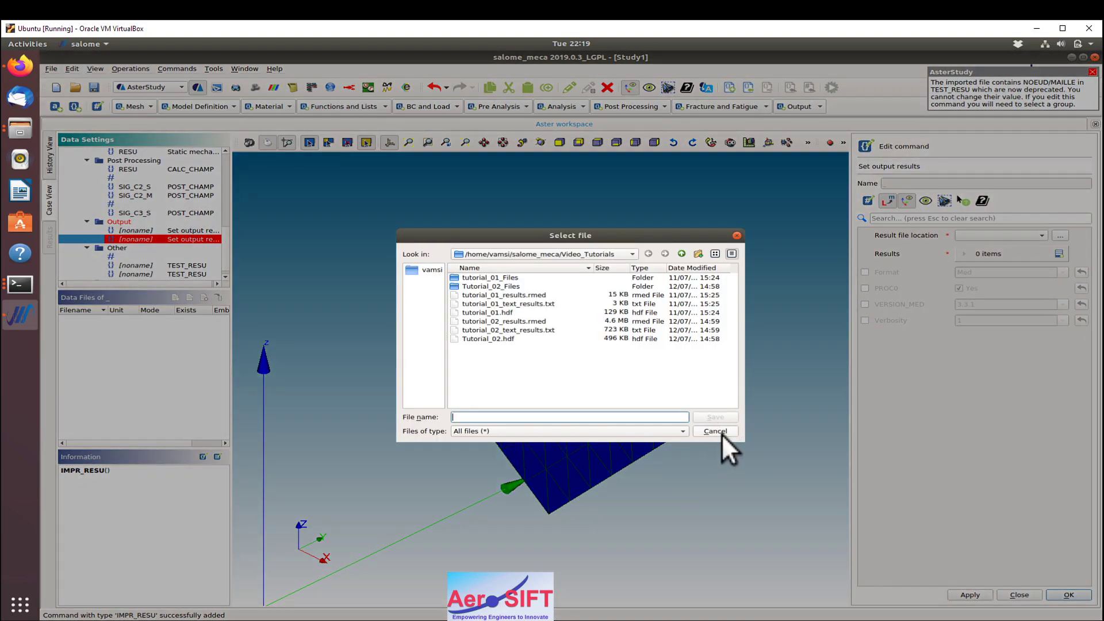
key("Escape")
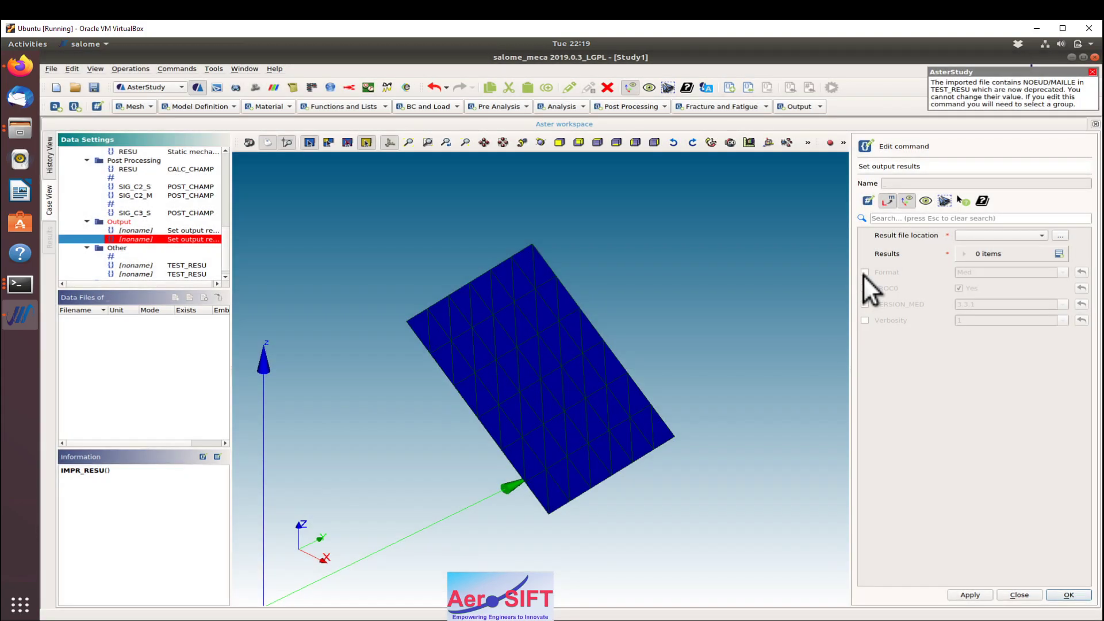
Set its format to Result and its output file to ssls503a_test_results.txt.
left_click(865, 273)
left_click(1006, 273)
left_click(985, 307)
left_click(1060, 236)
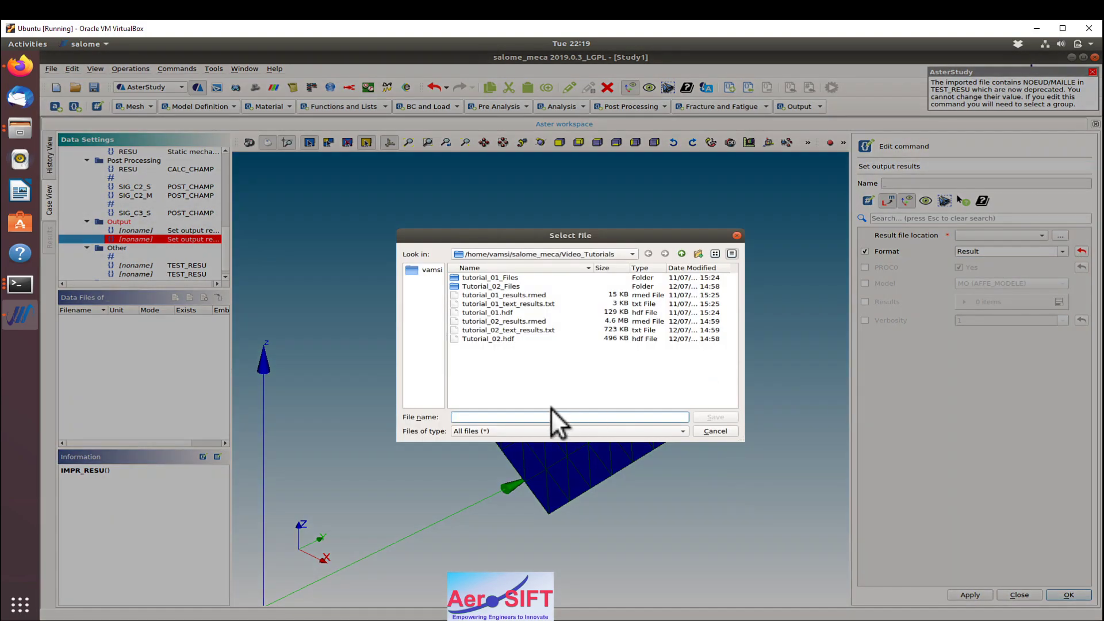
type("ssls")
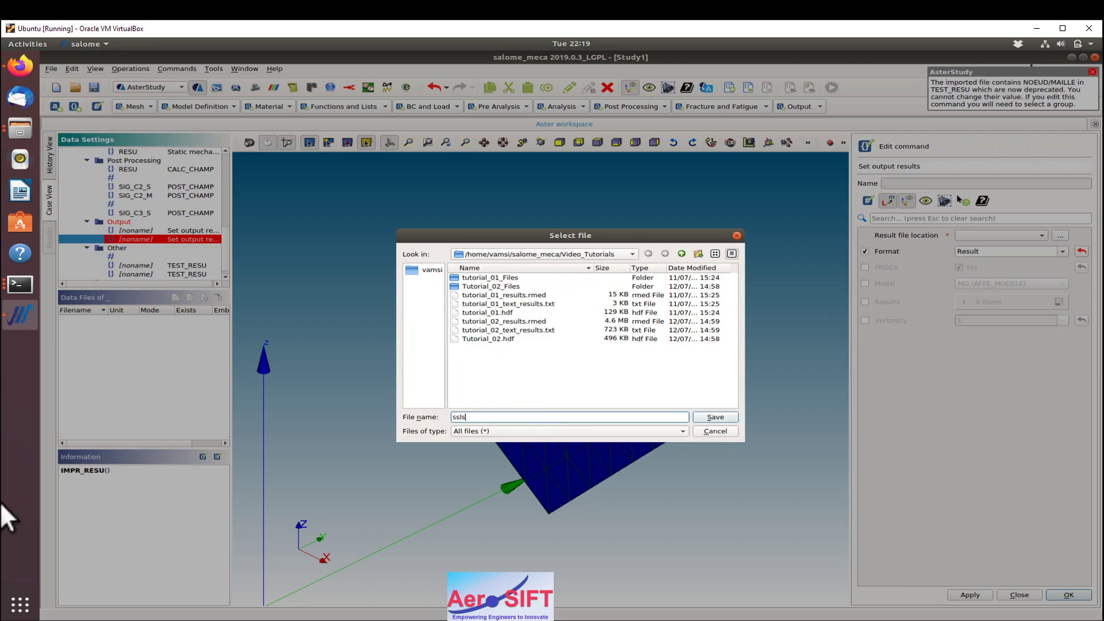
type("503a_test_results.txt")
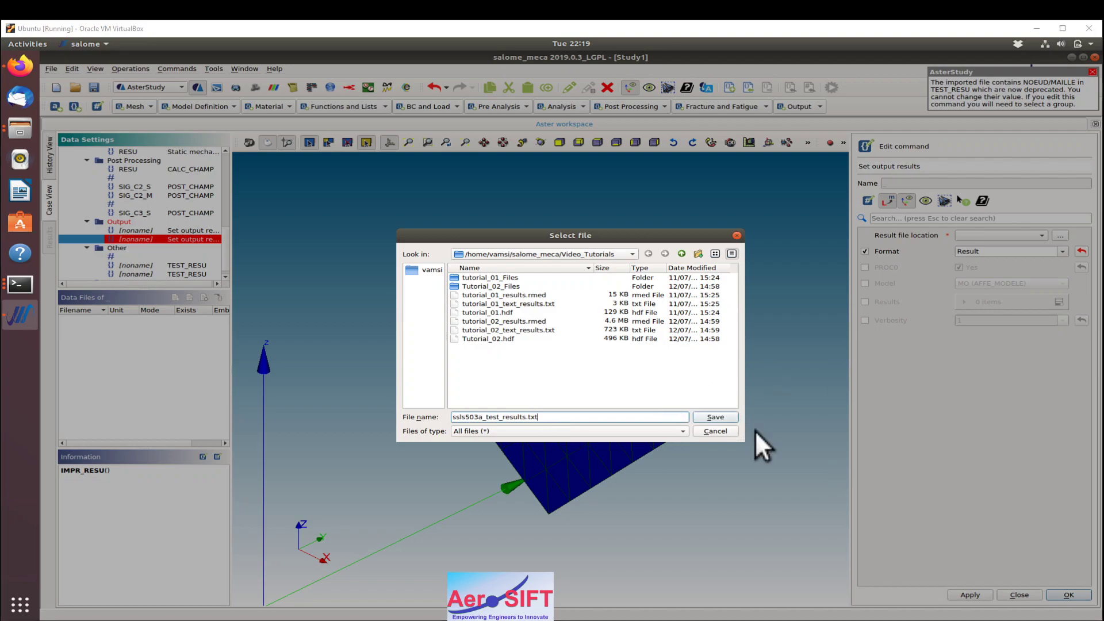
left_click(715, 418)
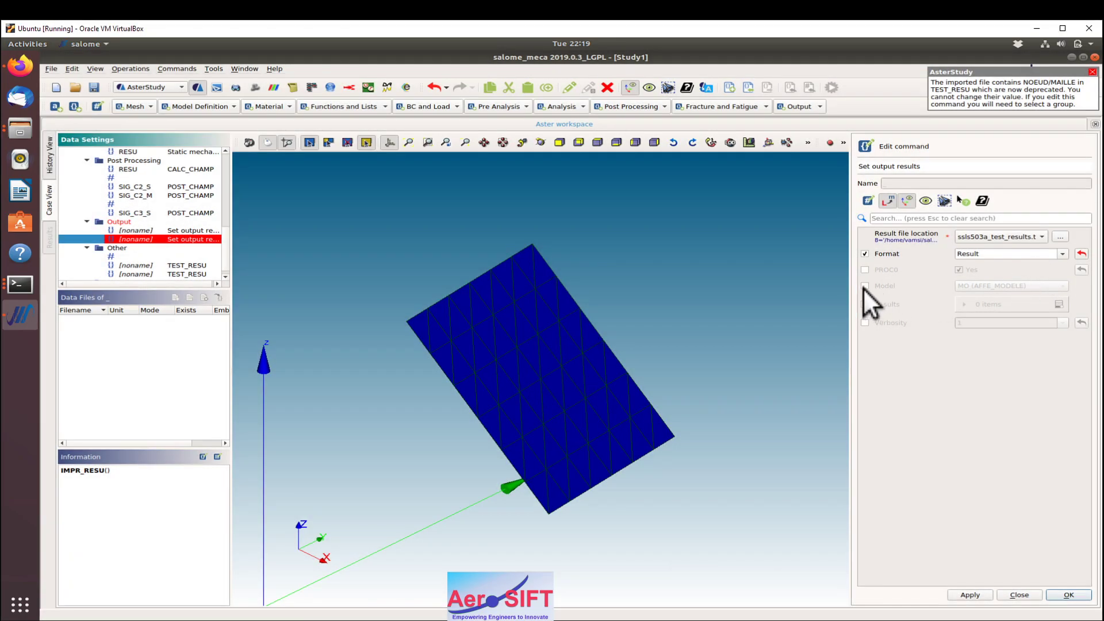
Include model MO and add a first results entry with mesh MA and CAR_ELE characteristics.
left_click(864, 286)
left_click(865, 304)
left_click(1060, 304)
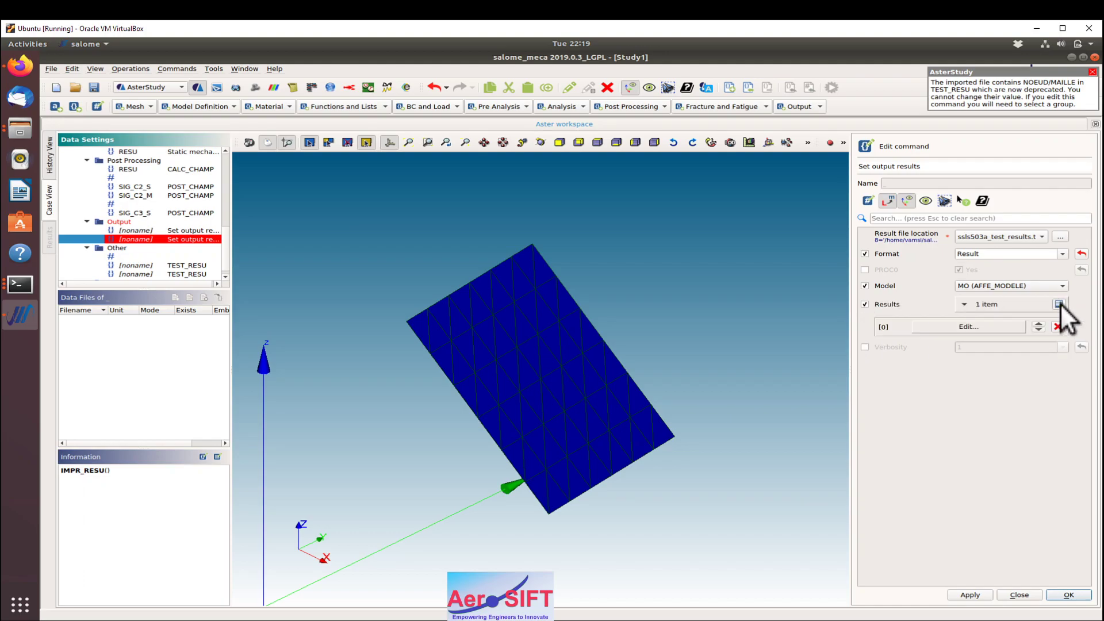
left_click(1002, 327)
left_click(872, 240)
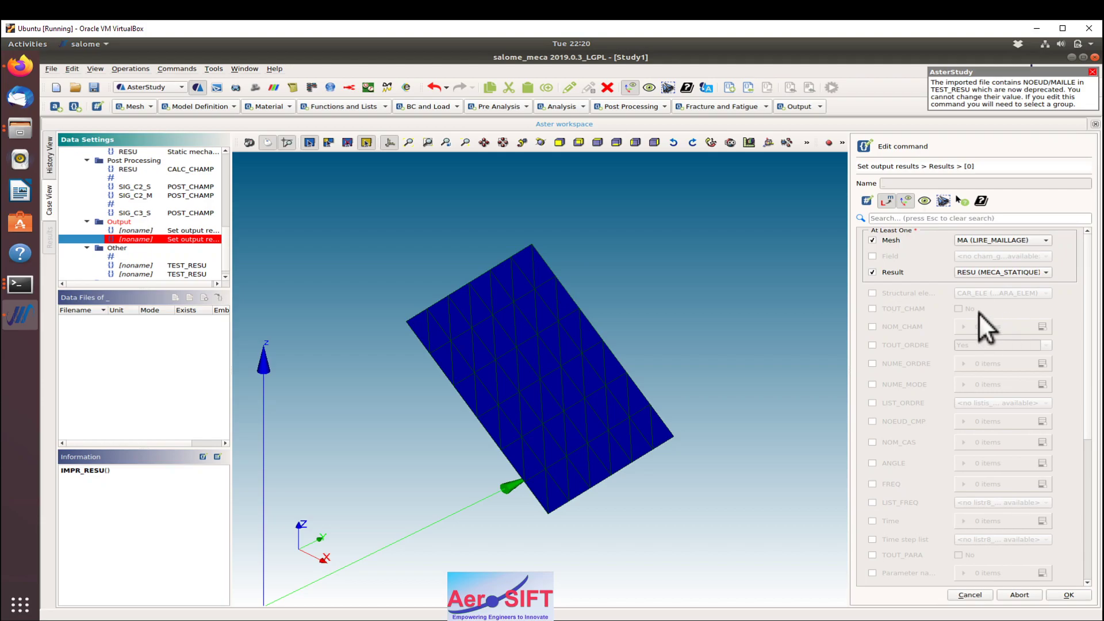
left_click(872, 294)
Limit the first results entry to the DEPL field and confirm it.
left_click(872, 327)
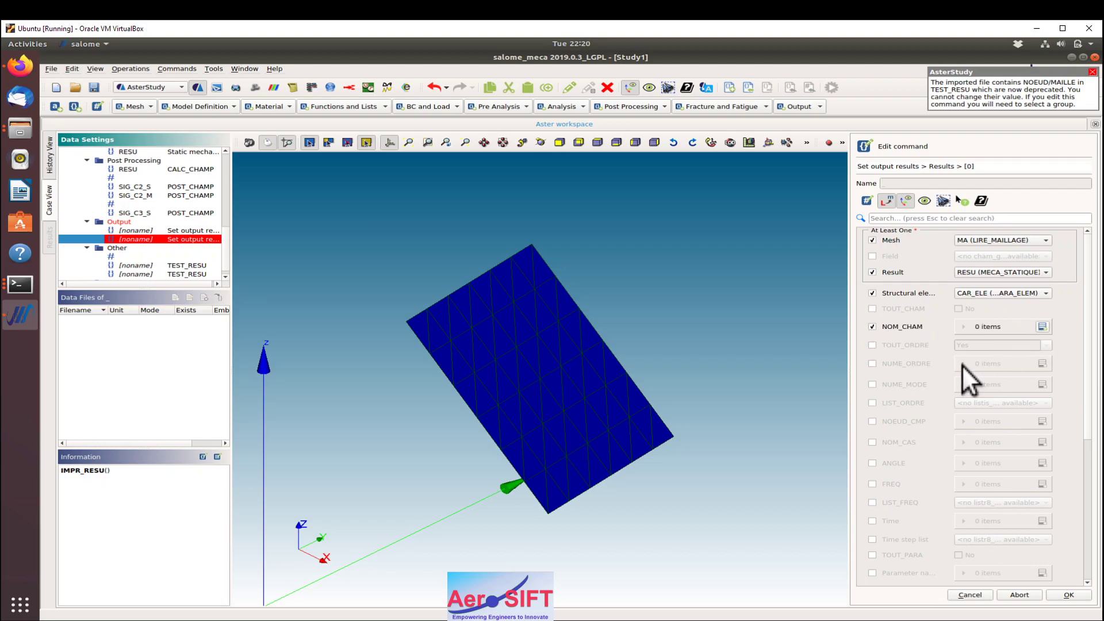
left_click(964, 326)
left_click(950, 349)
scroll(950, 350, "down", 1)
scroll(1002, 353, "down", 1)
scroll(1001, 351, "up", 1)
left_click(1003, 349)
scroll(986, 378, "down", 5)
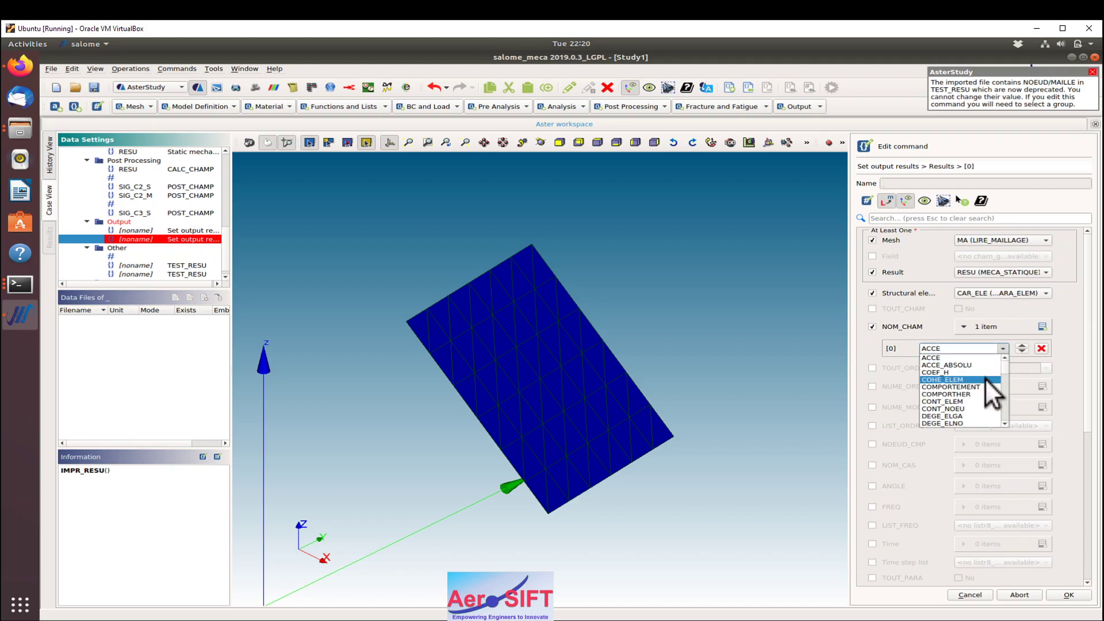
scroll(974, 372, "up", 3)
left_click(949, 373)
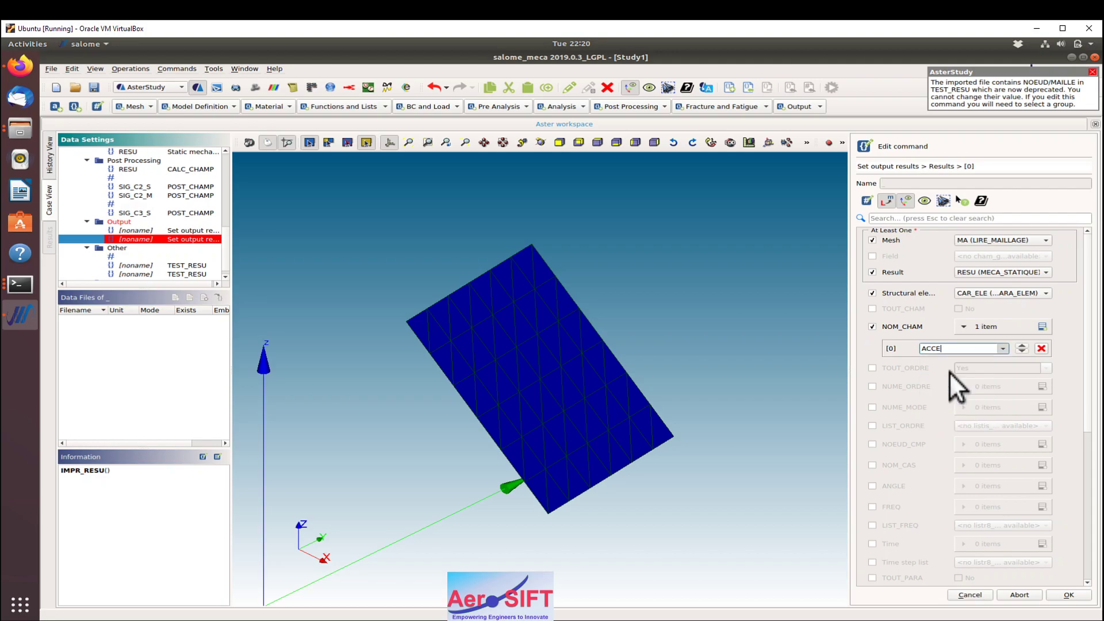
left_click(1070, 595)
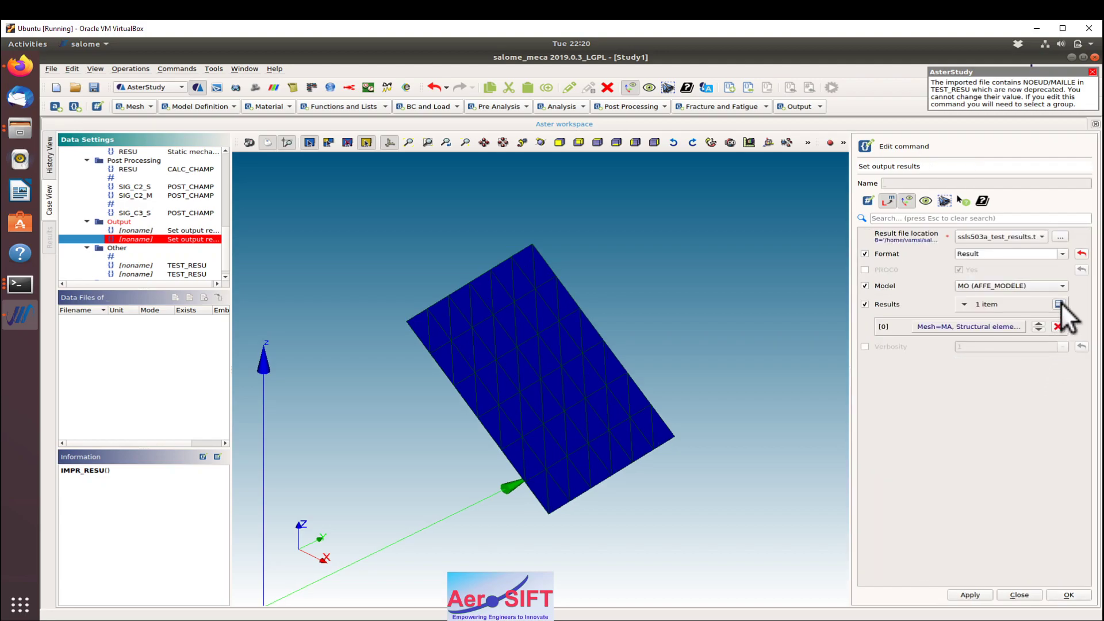
Add a second results entry for SIG_C3_S and confirm the output command.
left_click(1059, 303)
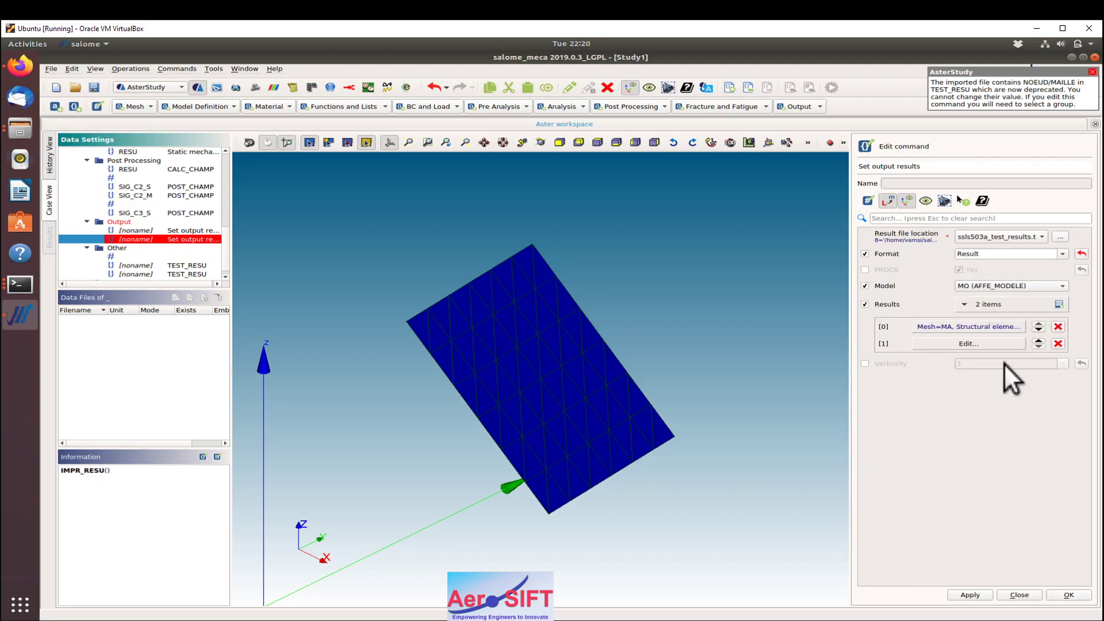
left_click(981, 345)
left_click(978, 344)
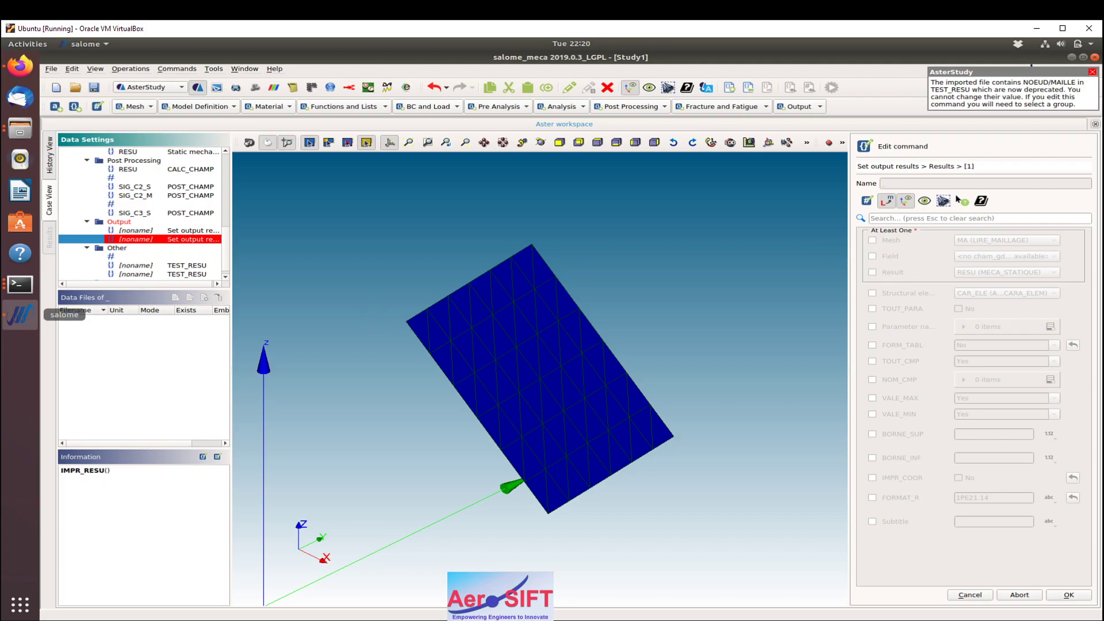
left_click(1070, 596)
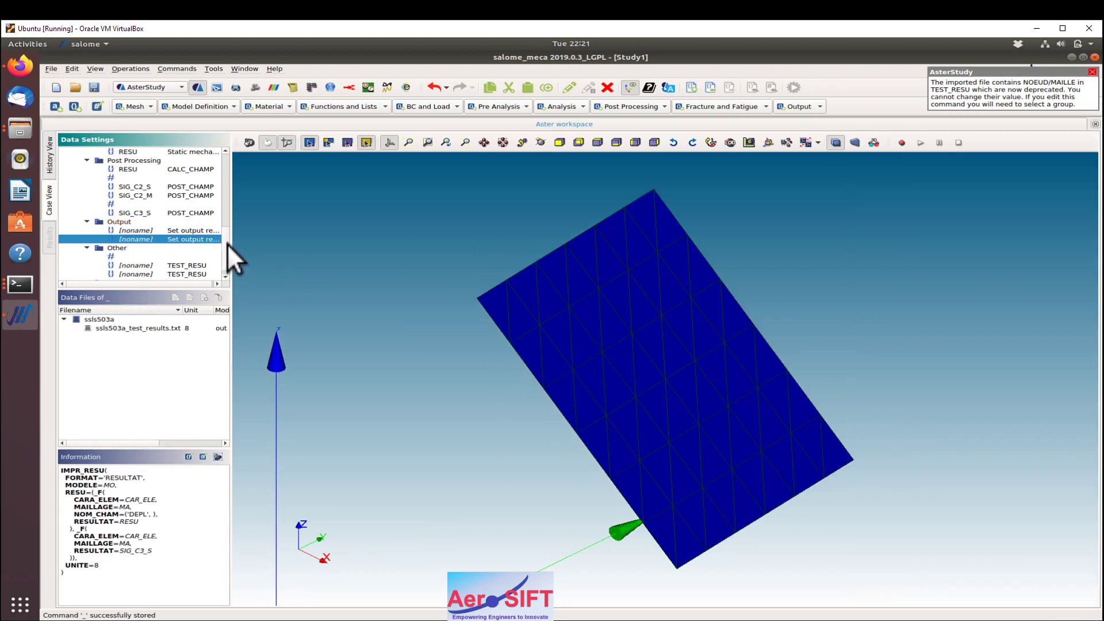
In History View, mark the ssls503a stage for running and dismiss the save-first warning.
scroll(227, 271, "down", 1)
left_click_drag(227, 270, 232, 153)
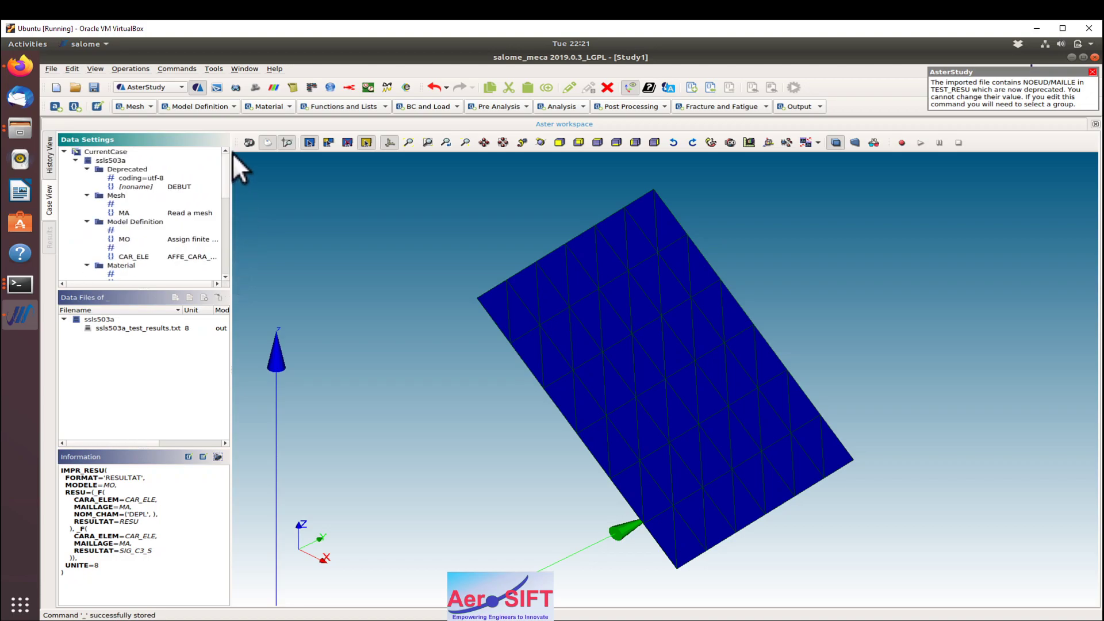
left_click(51, 155)
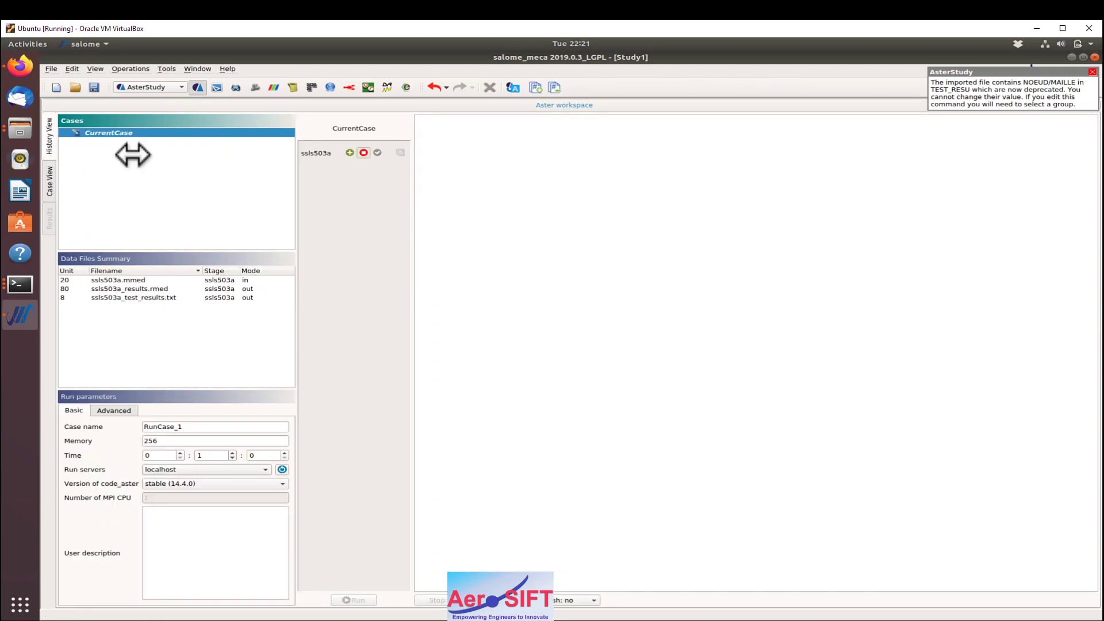
left_click(349, 153)
left_click(355, 600)
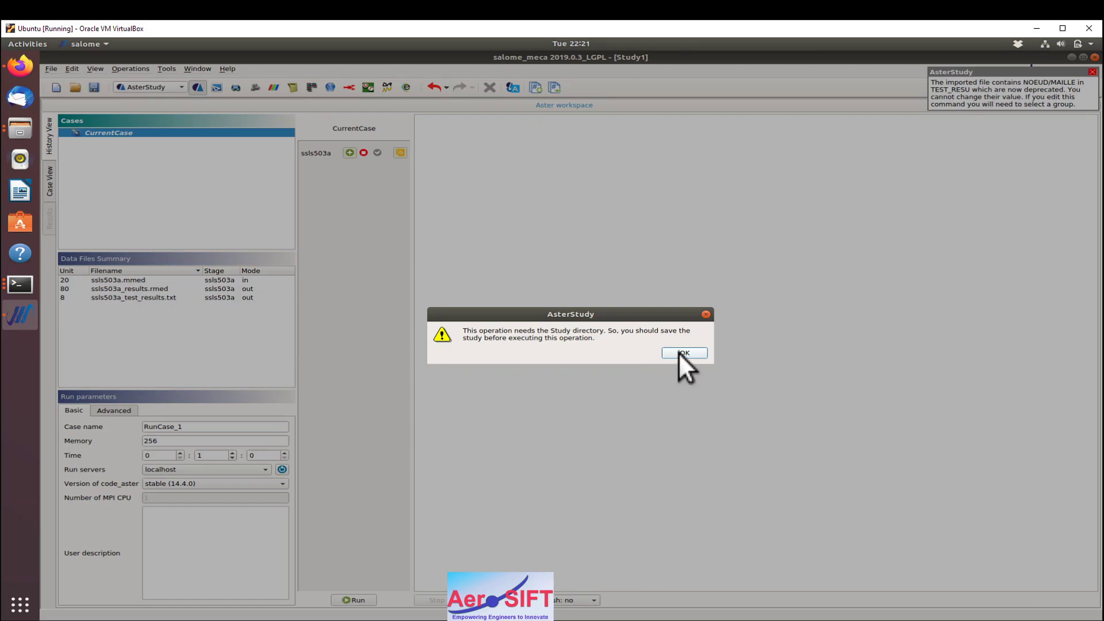
left_click(681, 353)
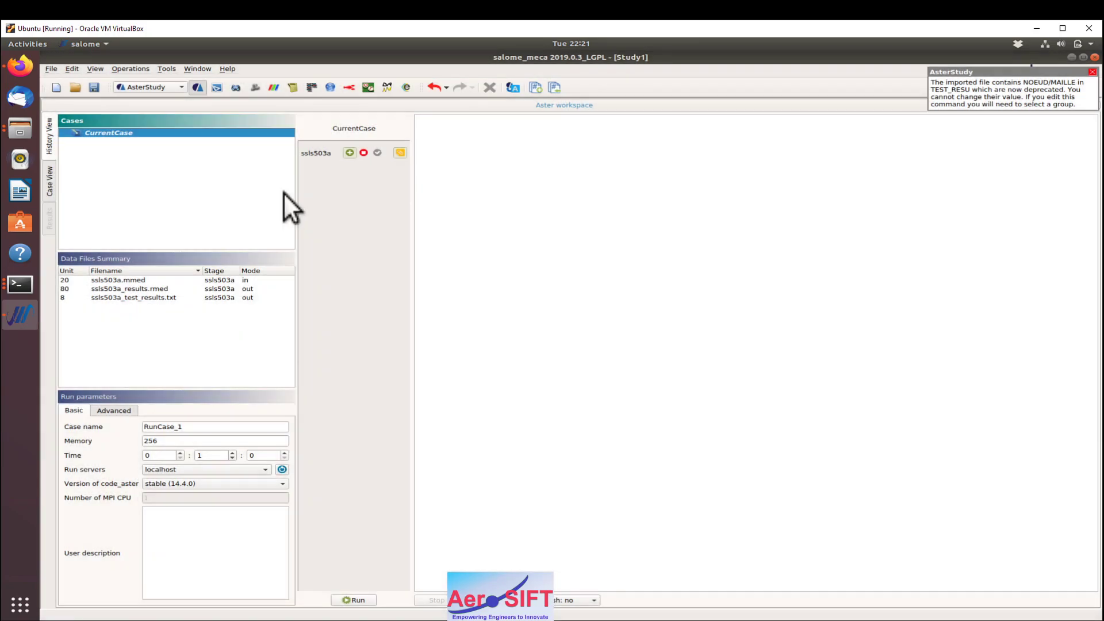
Save the study as ssls503a.hdf and set the run memory to 1024.
left_click(94, 88)
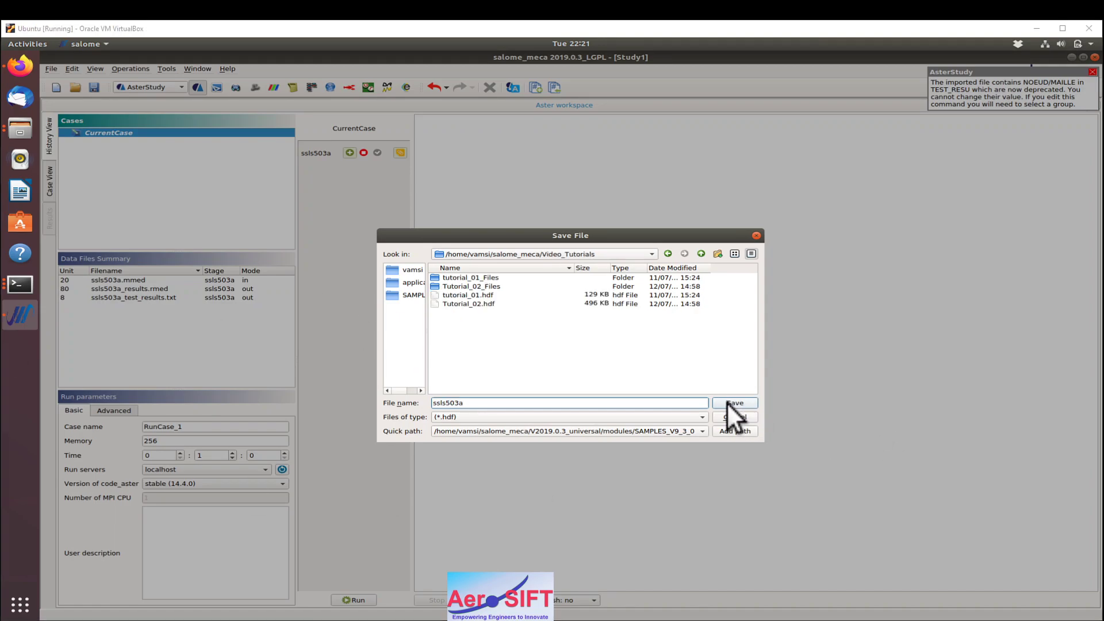
left_click(733, 404)
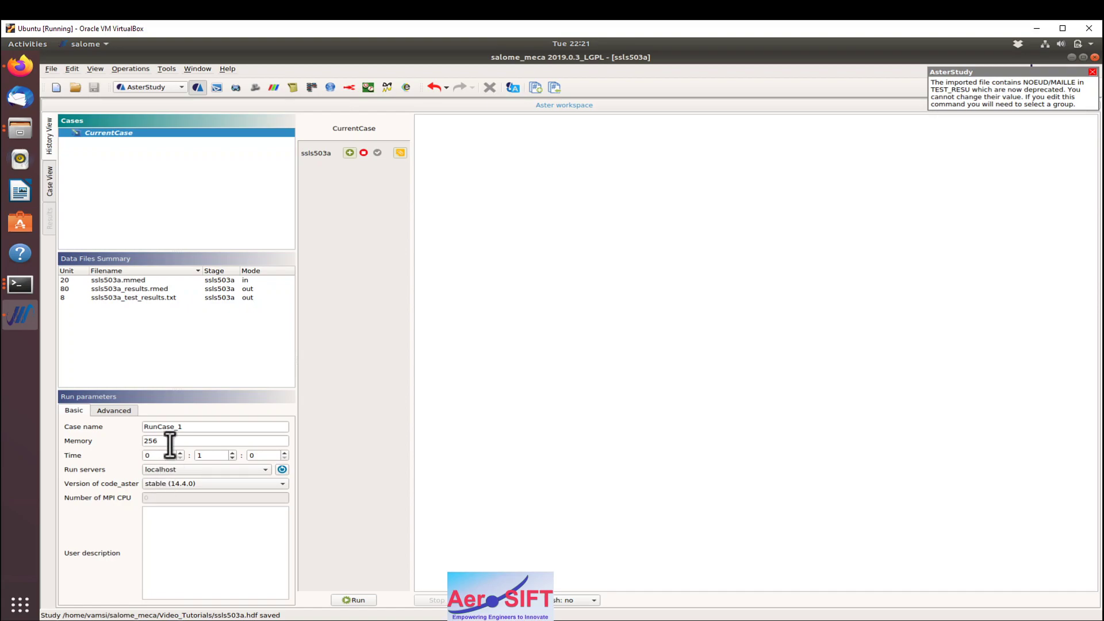
double_click(151, 441)
type("1024")
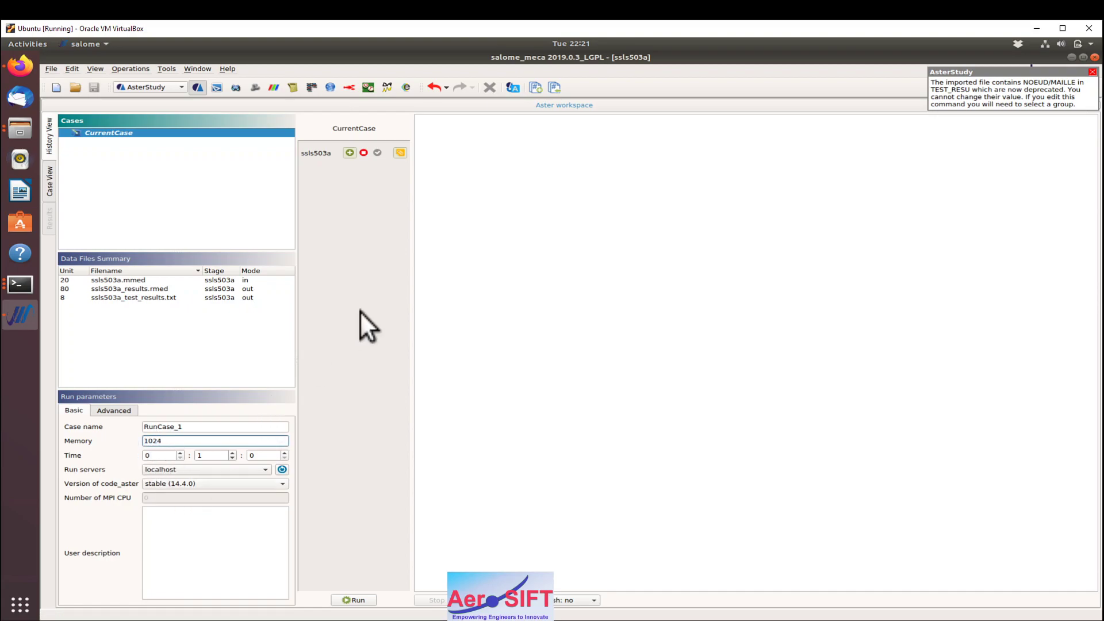
Launch RunCase_1 with its output auto-refreshing every 5s.
left_click(353, 601)
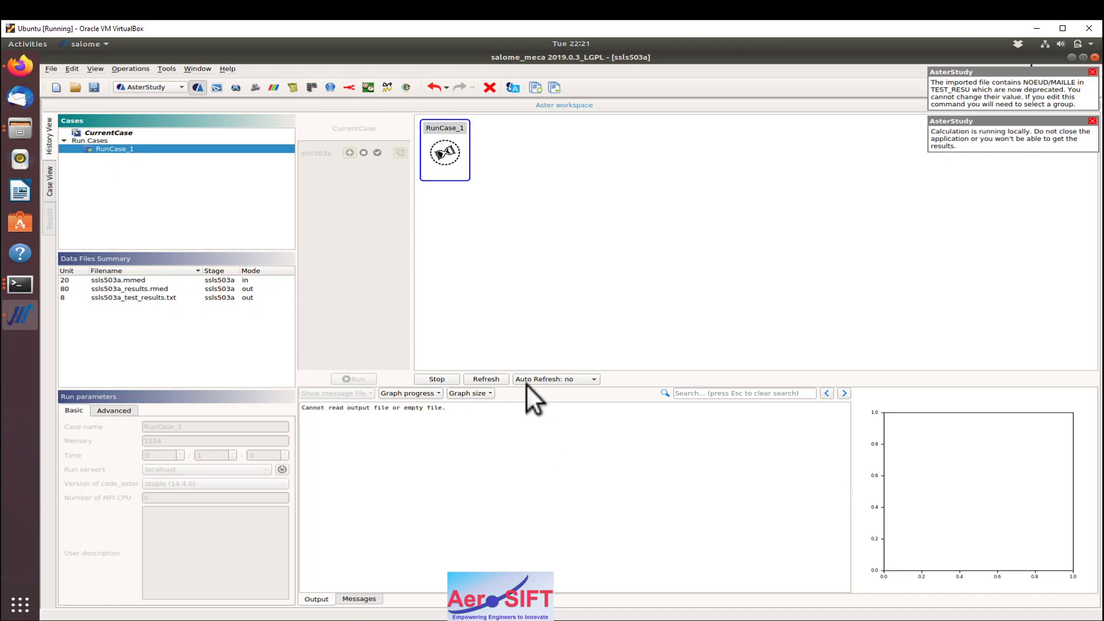
left_click(536, 380)
left_click(537, 400)
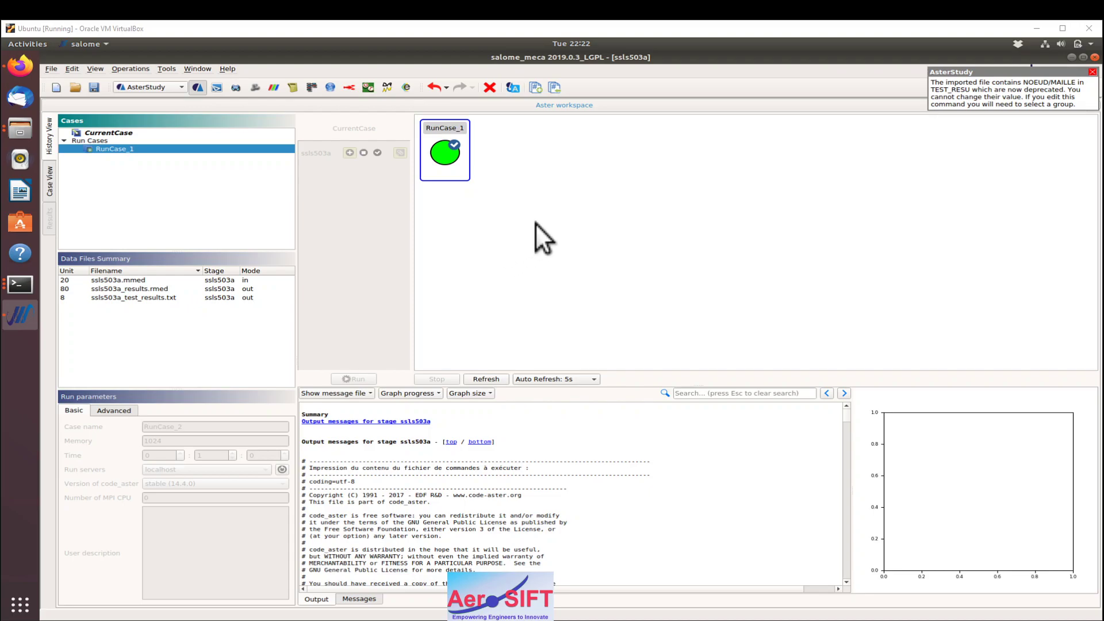
Check where ssls503a_results.rmed and ssls503a_test_results.txt are stored, then bring up the file-manager windows.
left_click(148, 290)
left_click(170, 299)
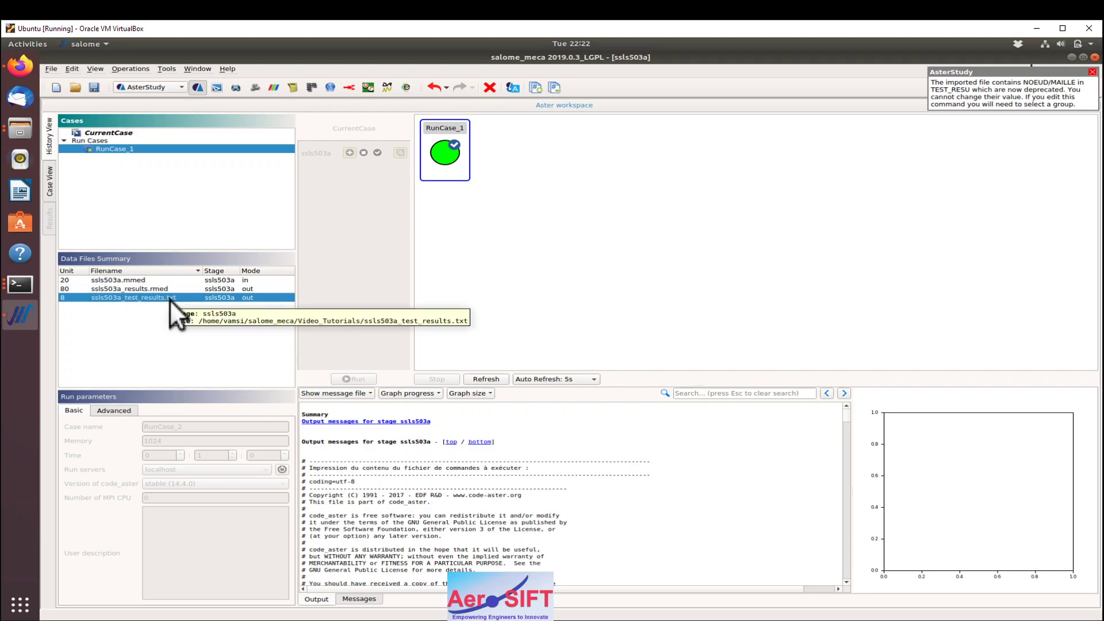
left_click(158, 289)
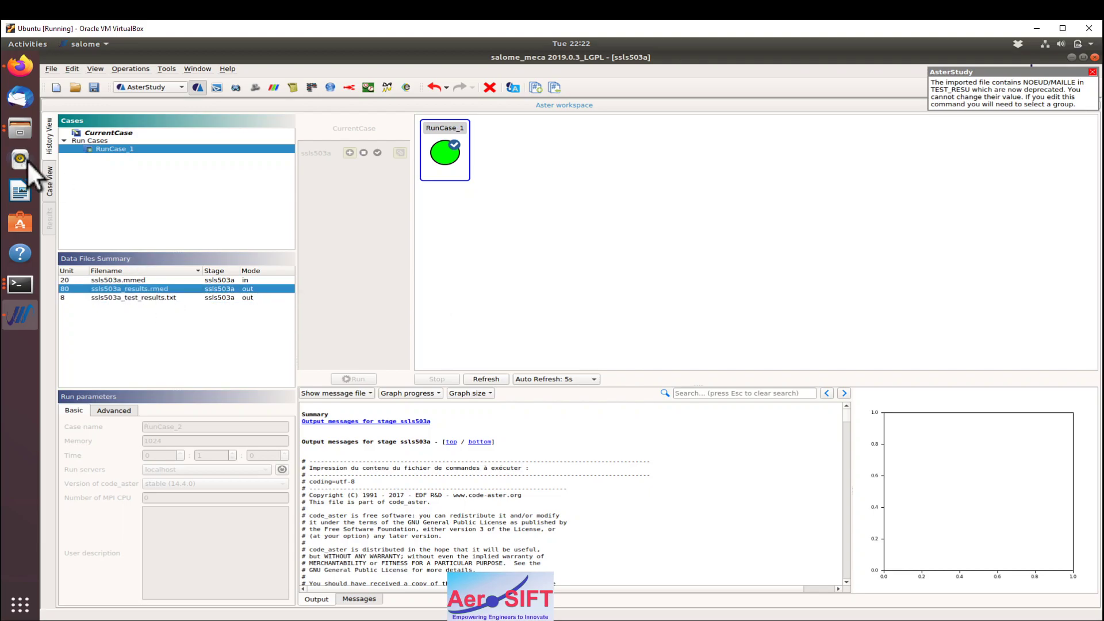
left_click(20, 130)
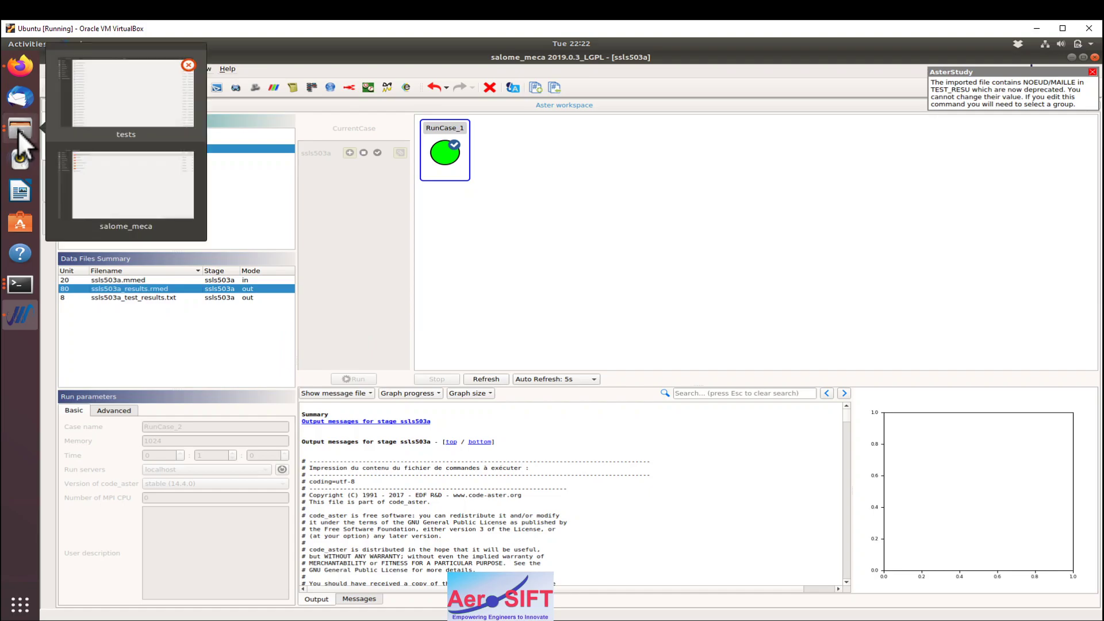
Open Video_Tutorials in the salome_meca Files window and right-click ssls503a_test_results.txt.
left_click(136, 181)
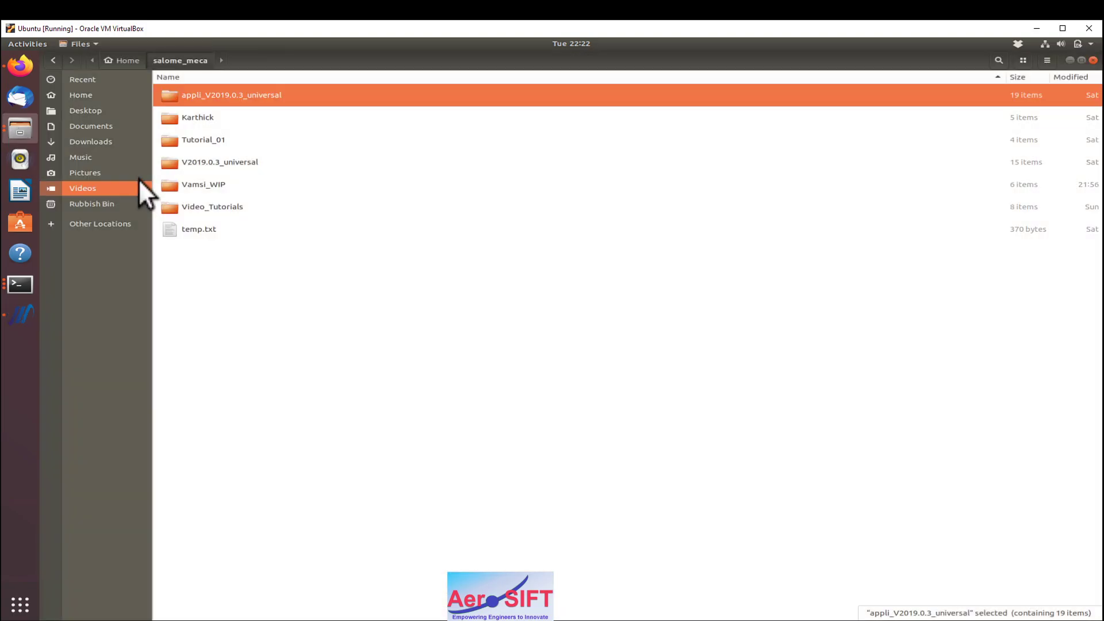
double_click(214, 206)
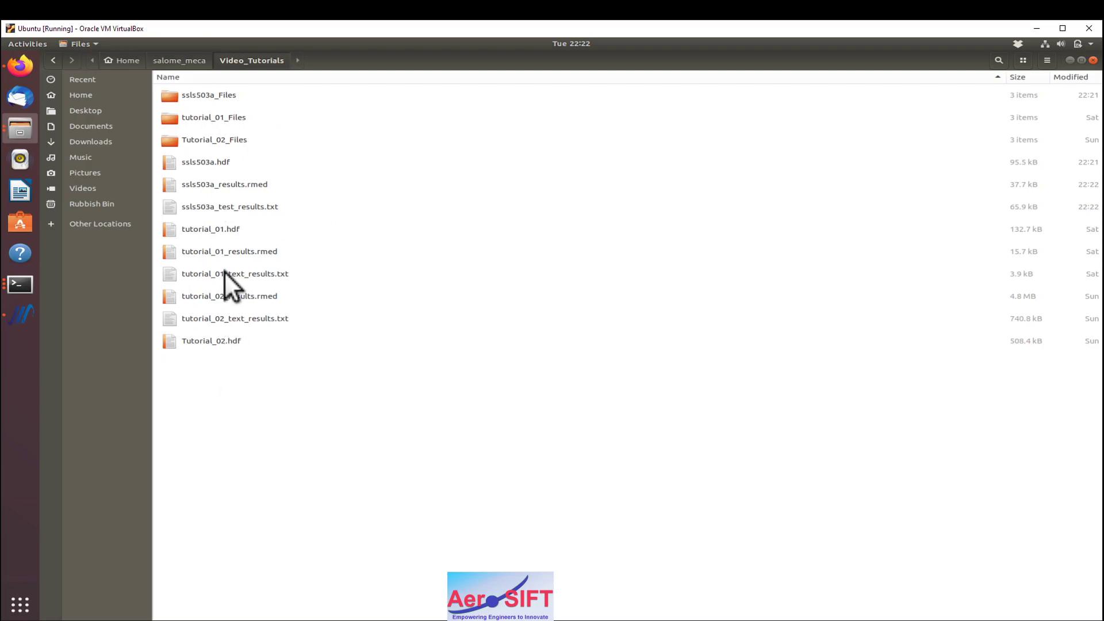
left_click(220, 204)
right_click(220, 202)
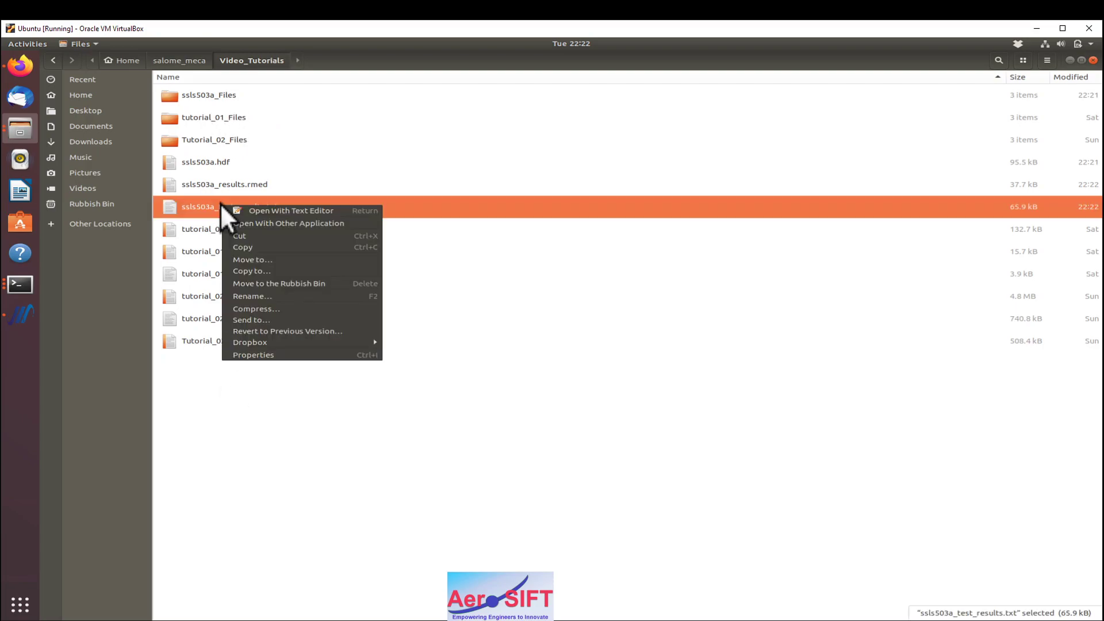
Open ssls503a_test_results.txt in the Text Editor and scroll through it.
left_click(282, 211)
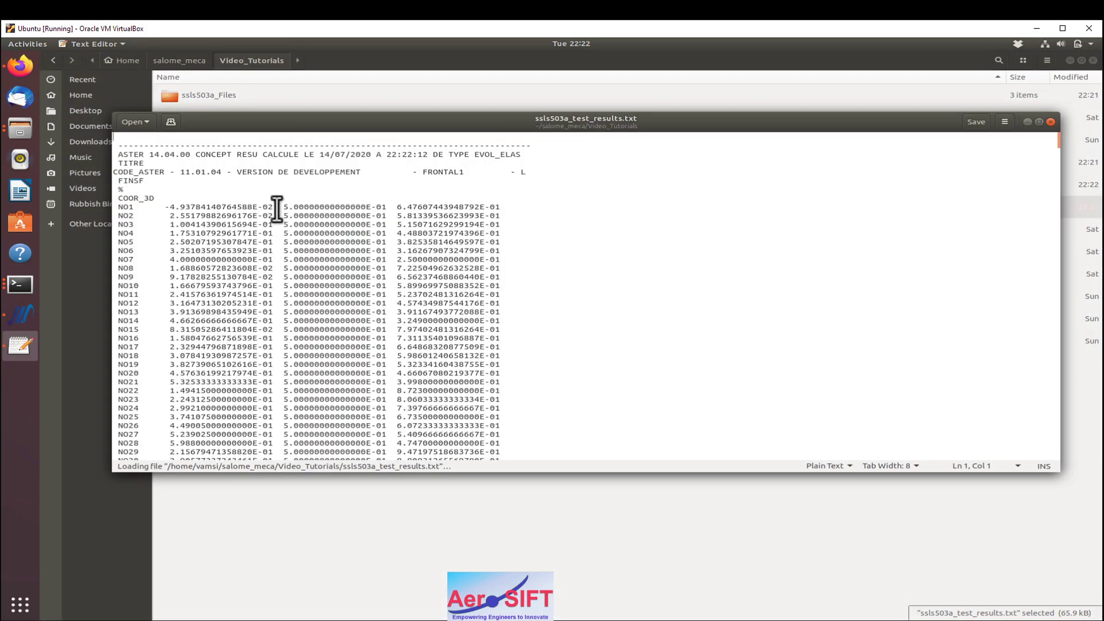
left_click(486, 286)
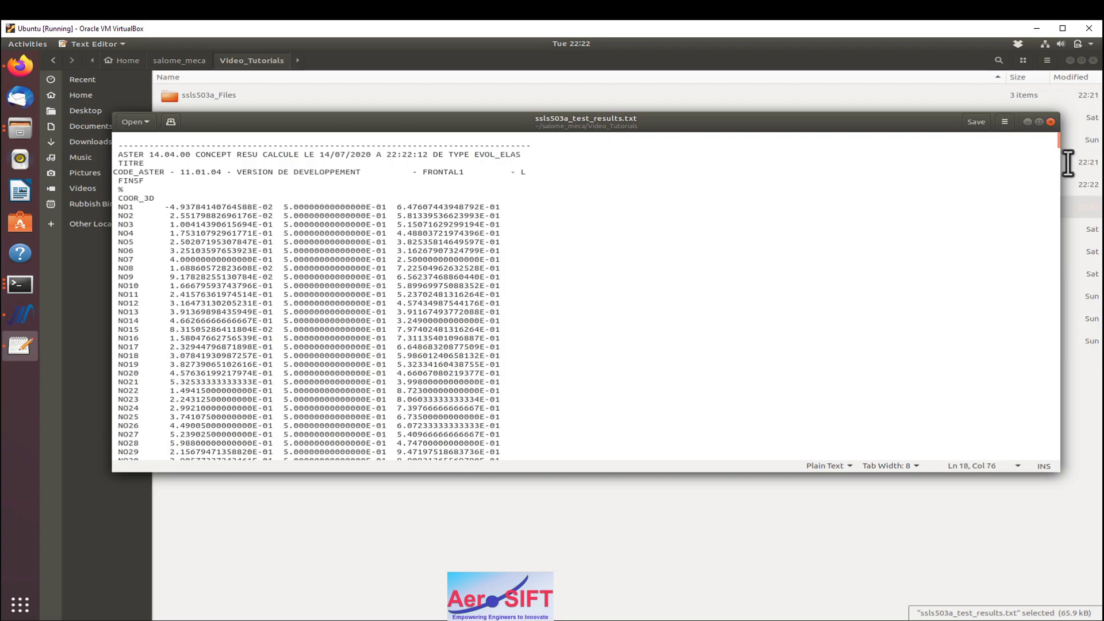
left_click_drag(1059, 142, 1053, 216)
left_click(575, 243)
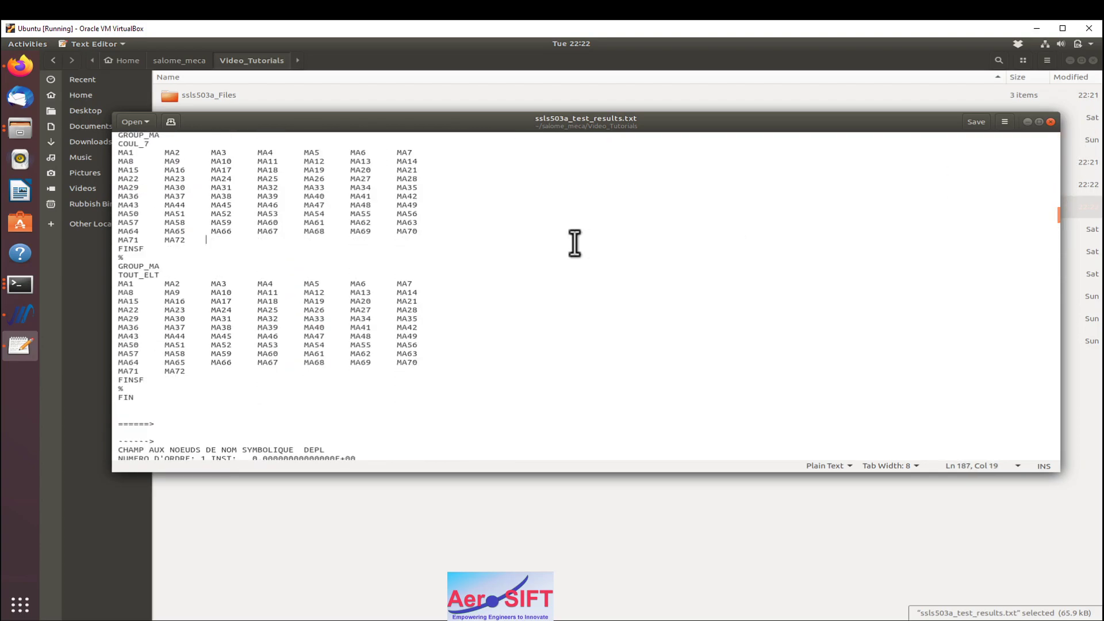
Search the results for 'depl', then 'sigm', and close the editor.
key("ctrl+f")
type("depl")
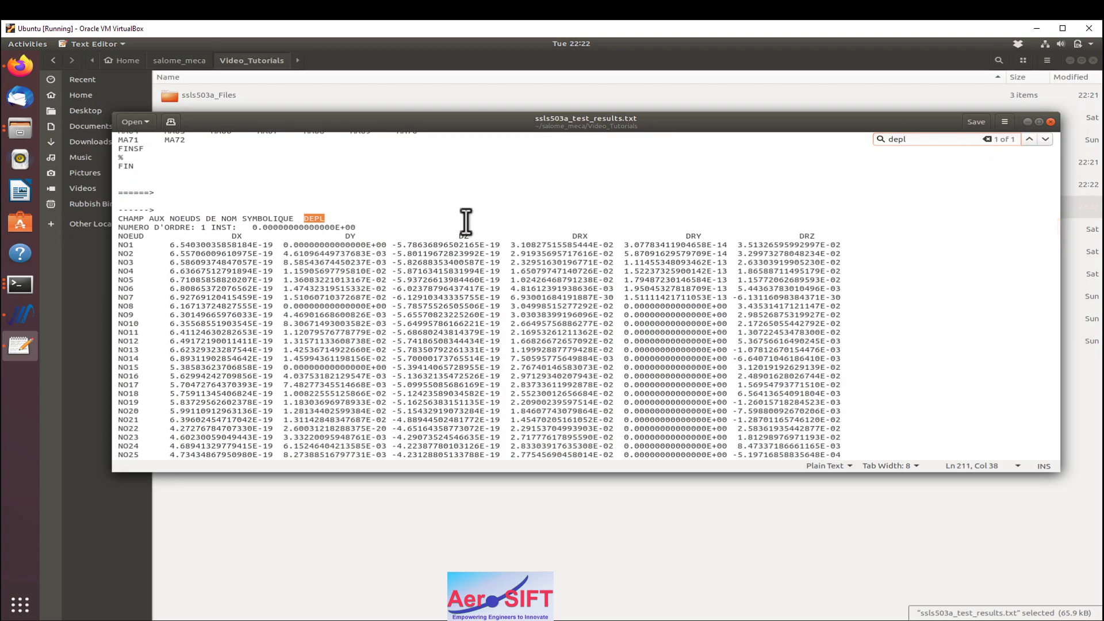
key("ctrl+f")
type("sigm")
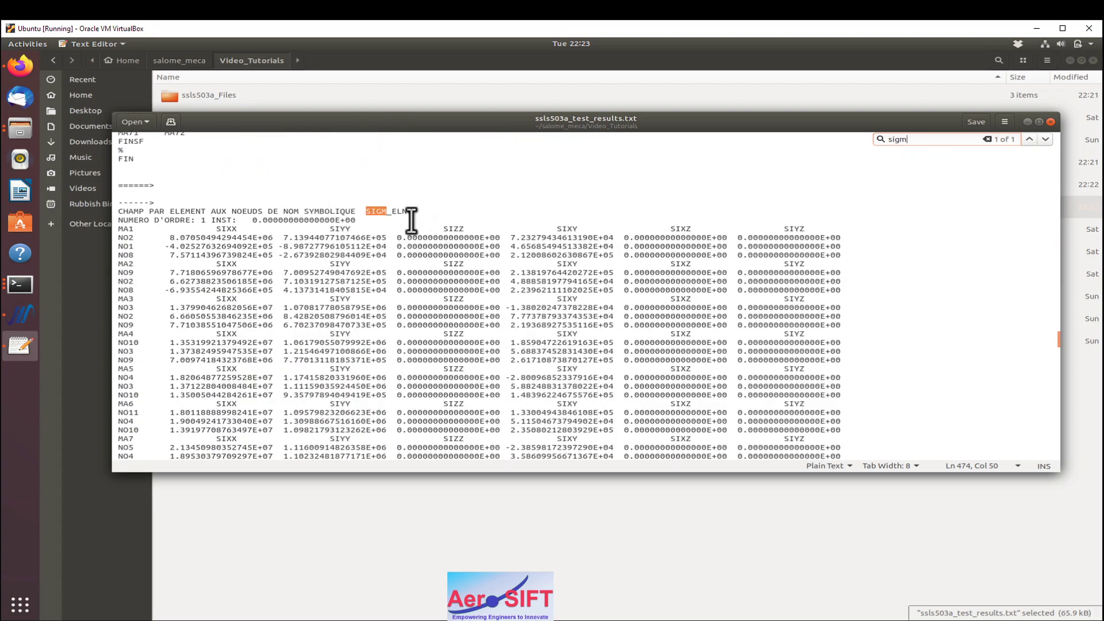
left_click(1051, 122)
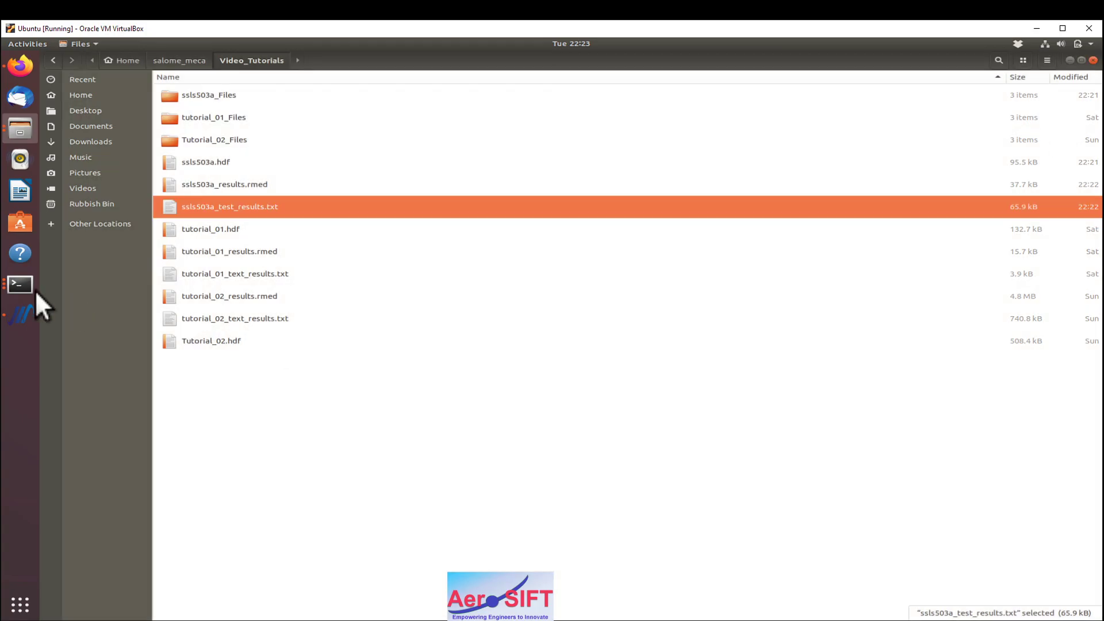
Post-process ssls503a_results.rmed from Data Files Summary and rotate the warped plate view.
left_click(20, 316)
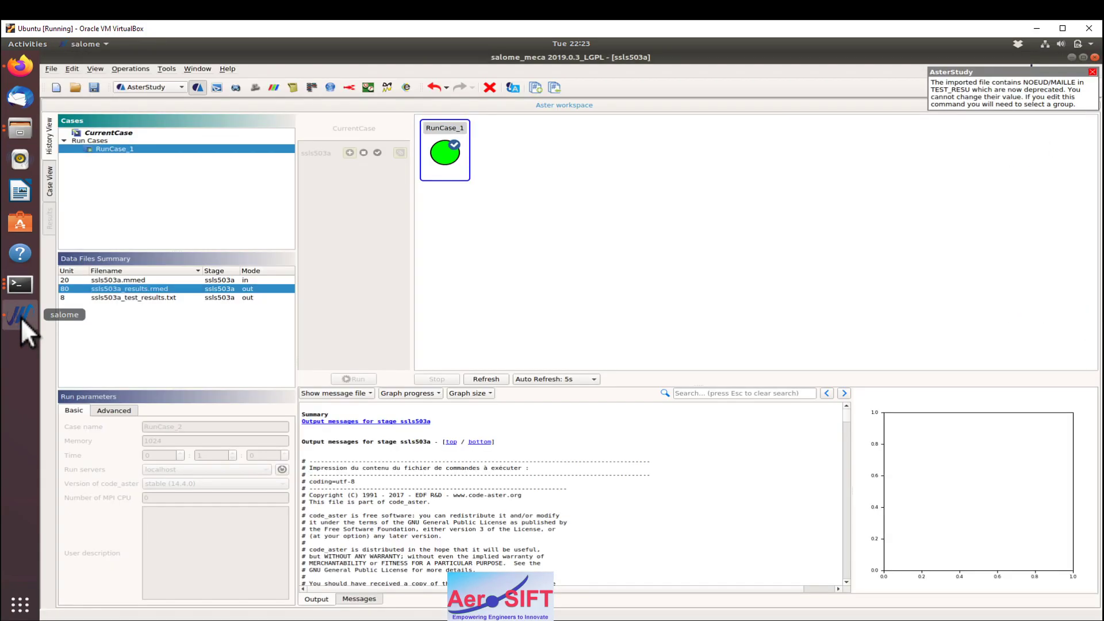
right_click(160, 289)
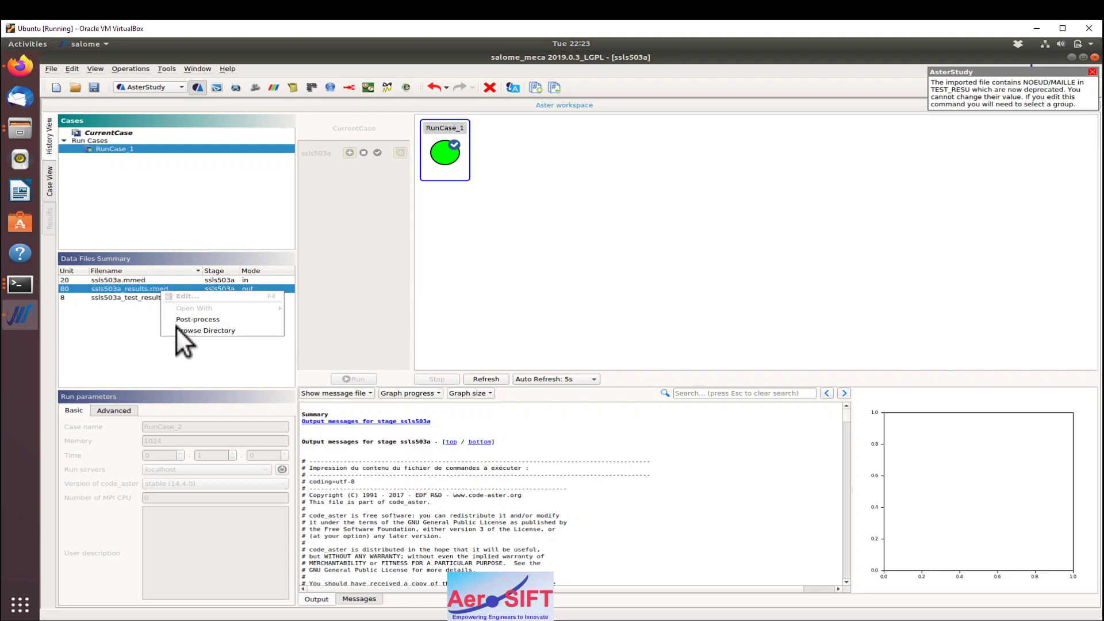
left_click(184, 319)
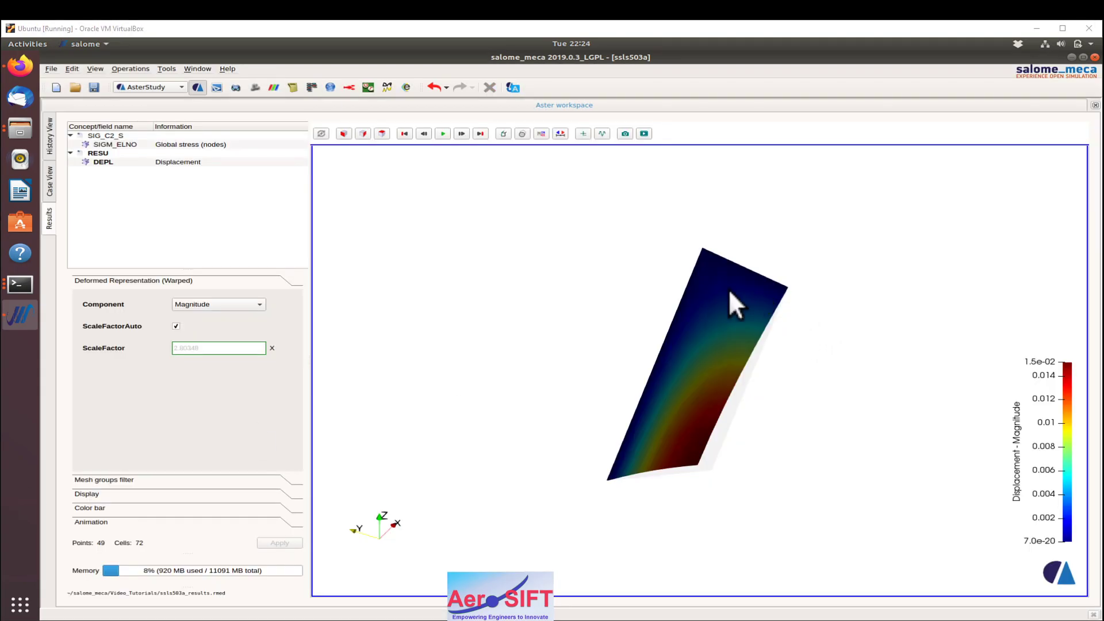
left_click_drag(713, 337, 967, 417)
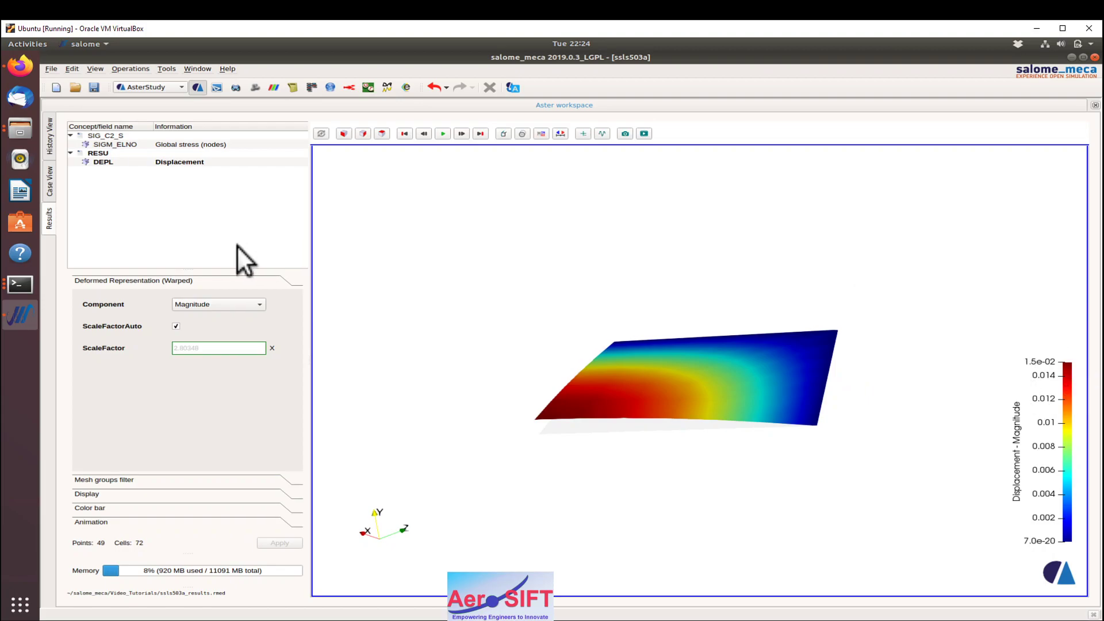
left_click(20, 68)
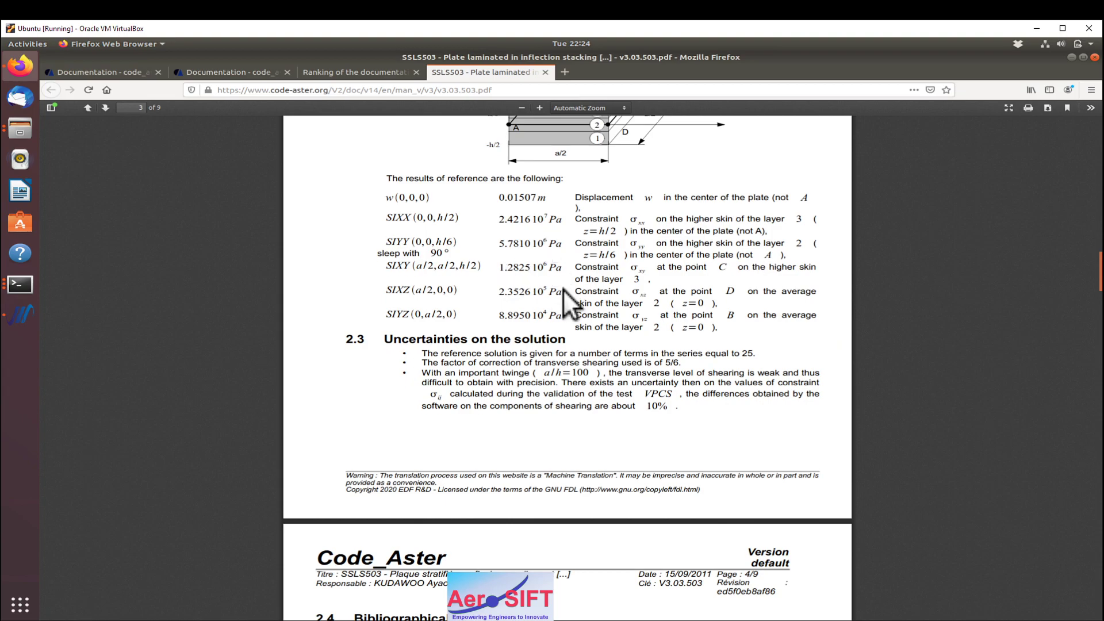
Scroll up to section 2.2 and highlight the reference displacement 0.01507 m.
scroll(563, 289, "up", 3)
scroll(563, 289, "up", 2)
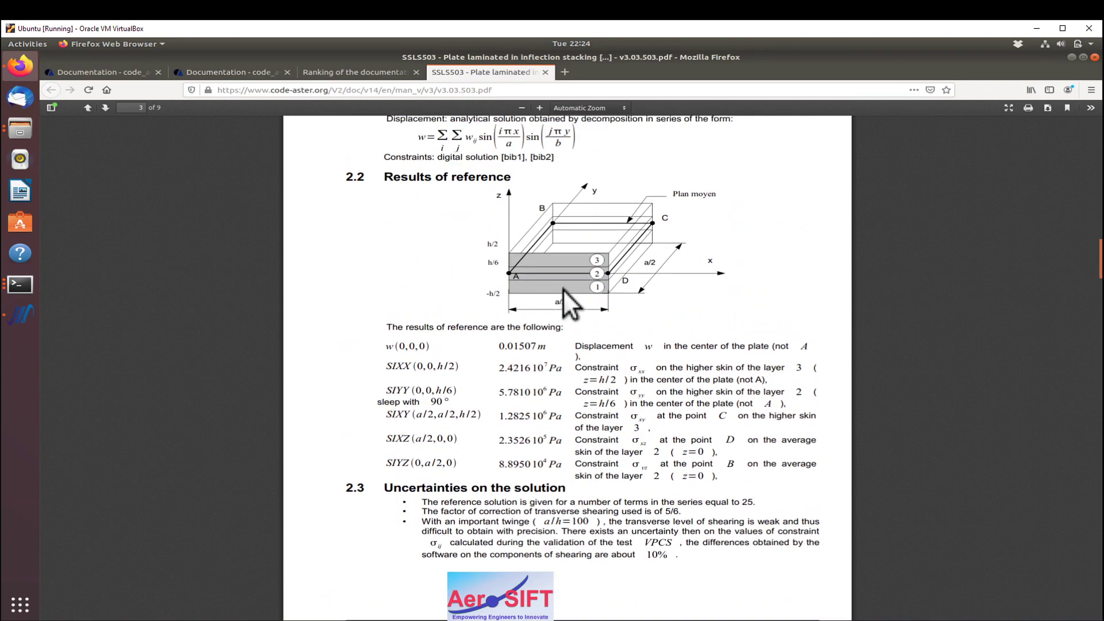
left_click_drag(500, 348, 551, 348)
Back in salome_meca, display SIG_C2_S's SIGM_ELNO stress field coloured by SIXX.
left_click(19, 317)
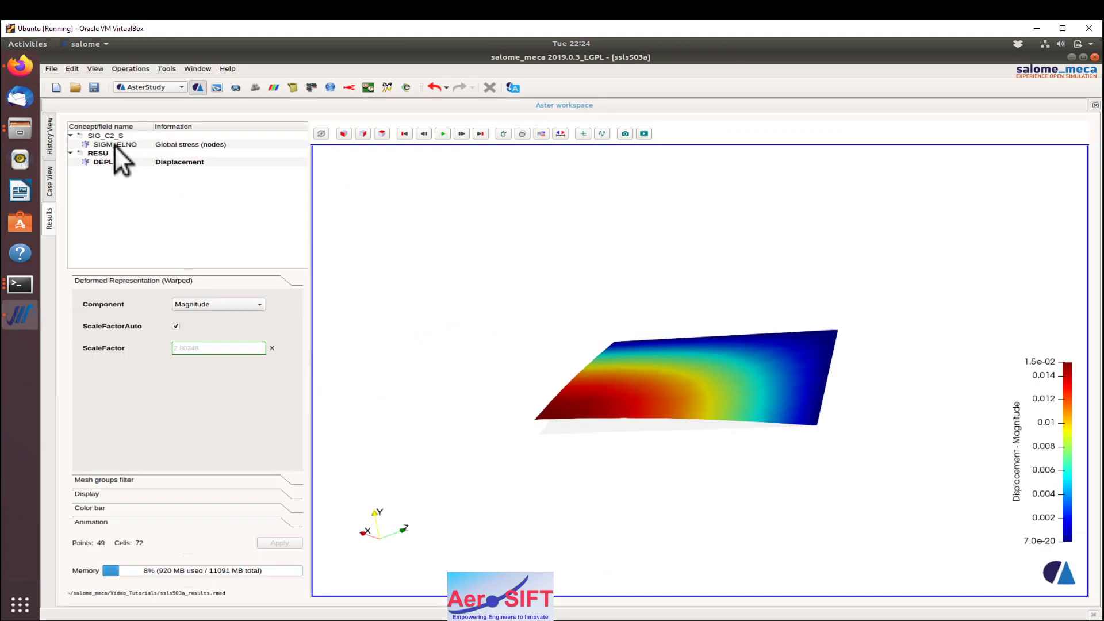
double_click(164, 144)
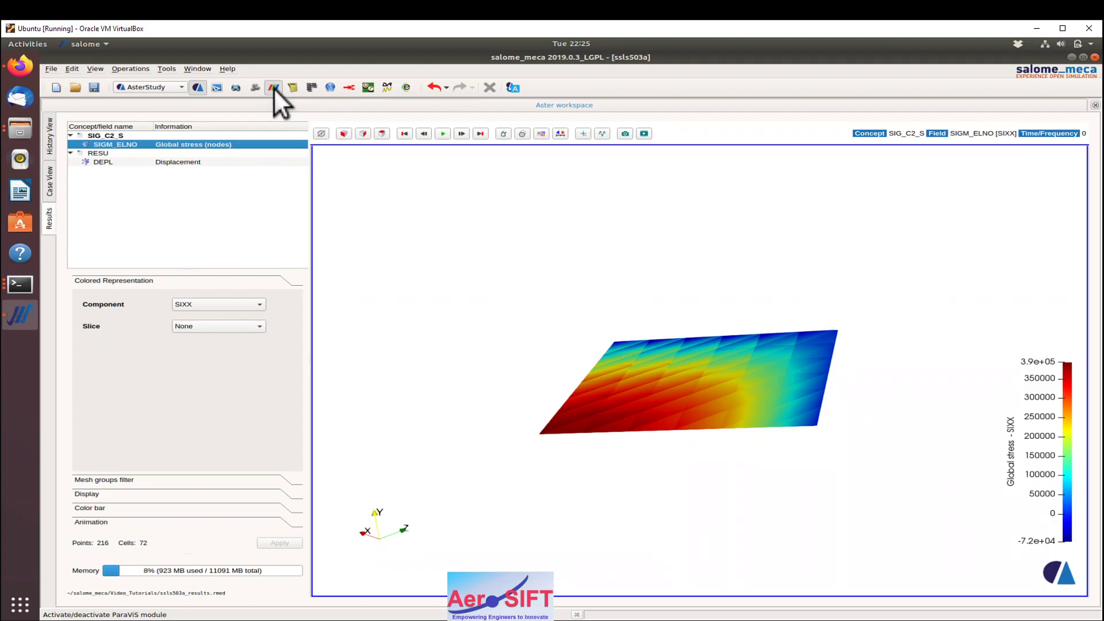
left_click(274, 88)
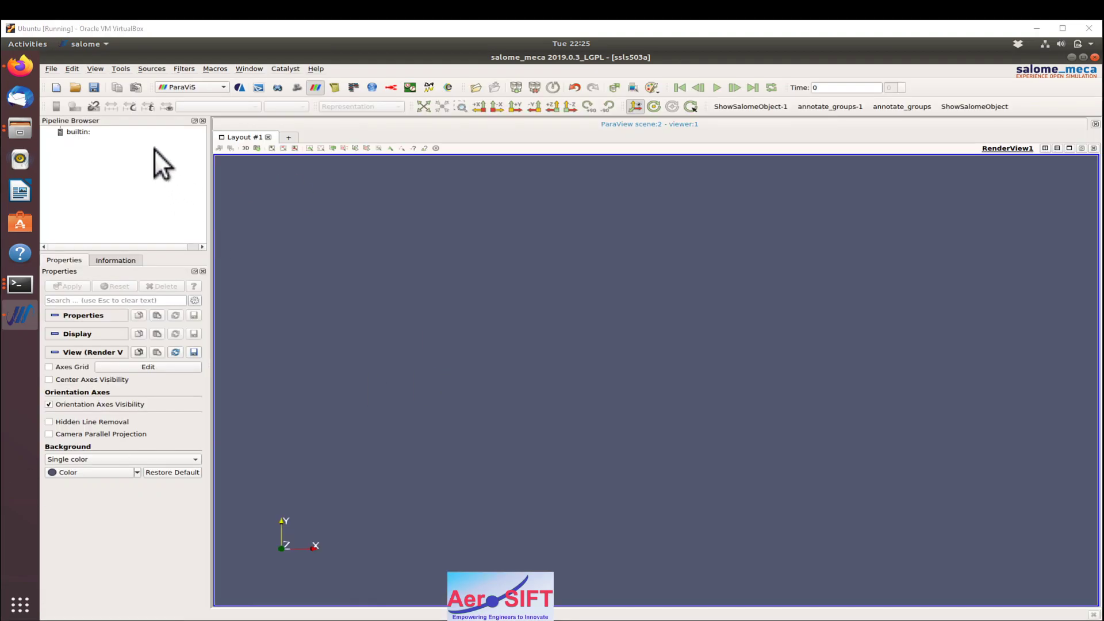
Open ssls503a_results.rmed from Video_Tutorials as a ParaViS pipeline source.
right_click(155, 150)
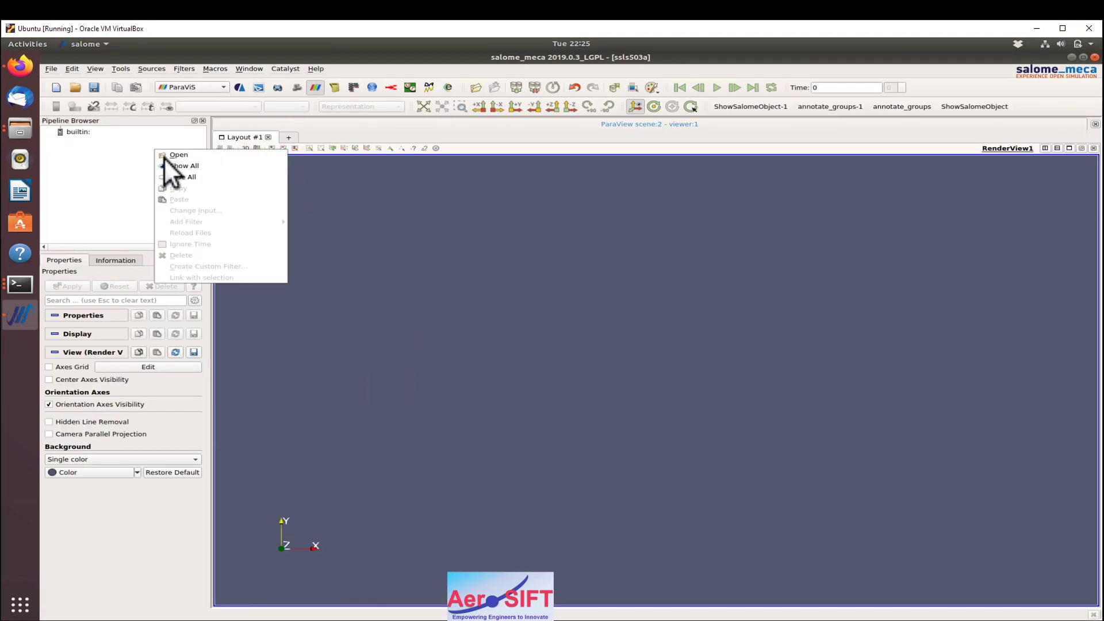
left_click(185, 158)
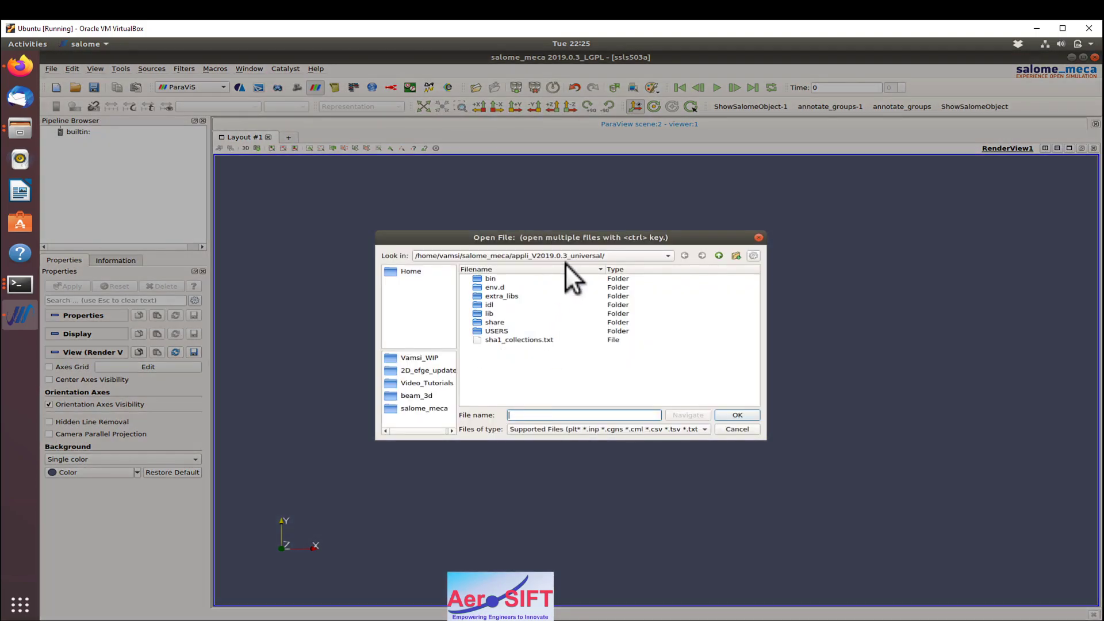
left_click(574, 254)
left_click(511, 246)
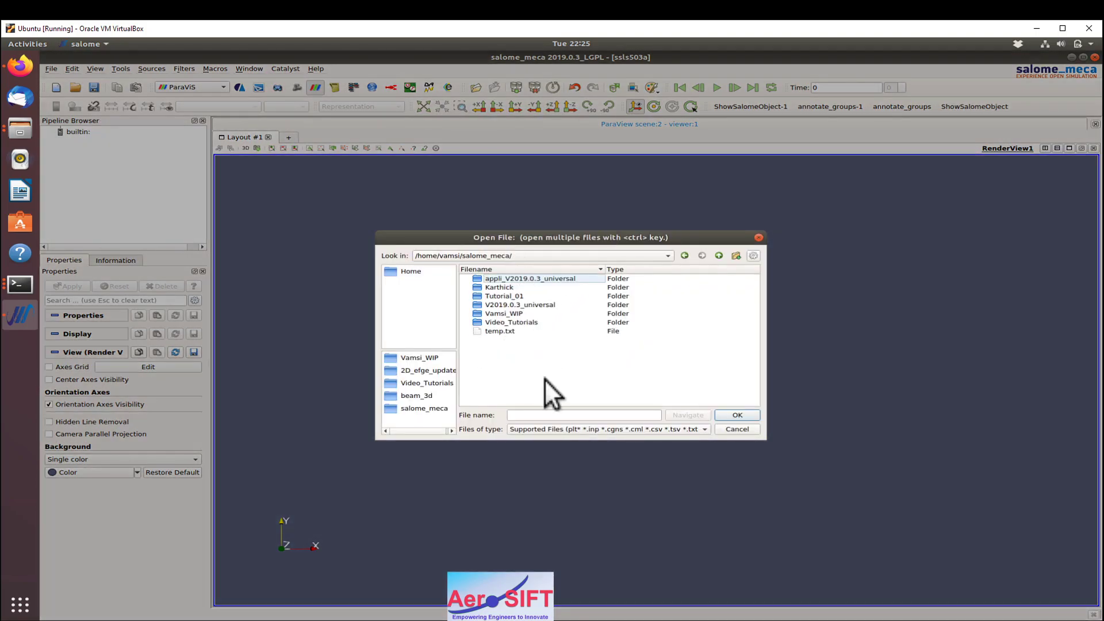
double_click(507, 323)
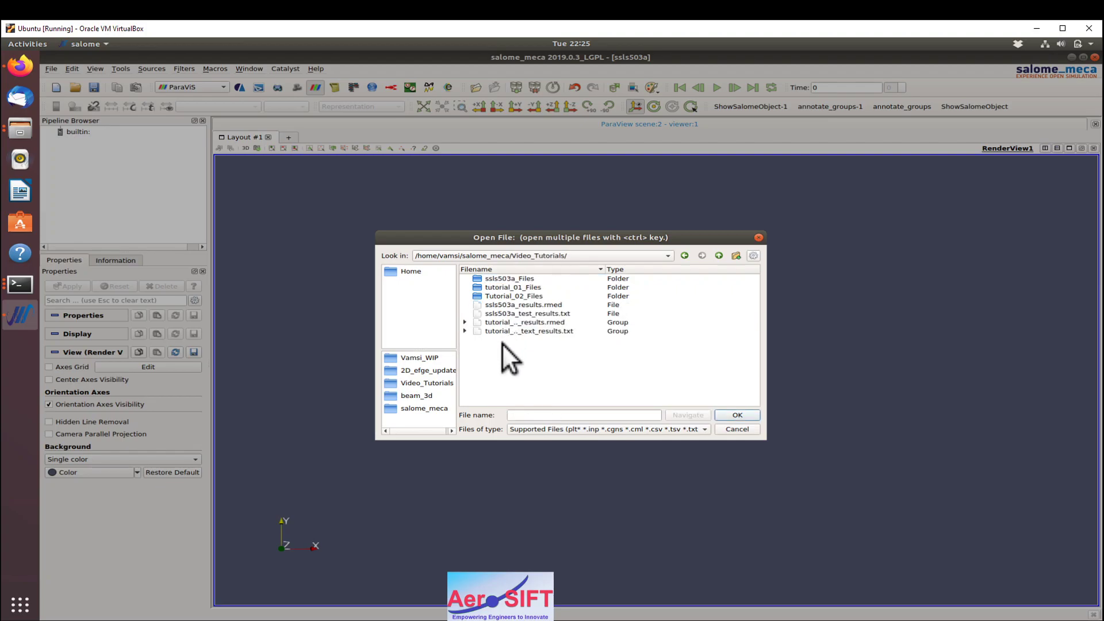
left_click(544, 306)
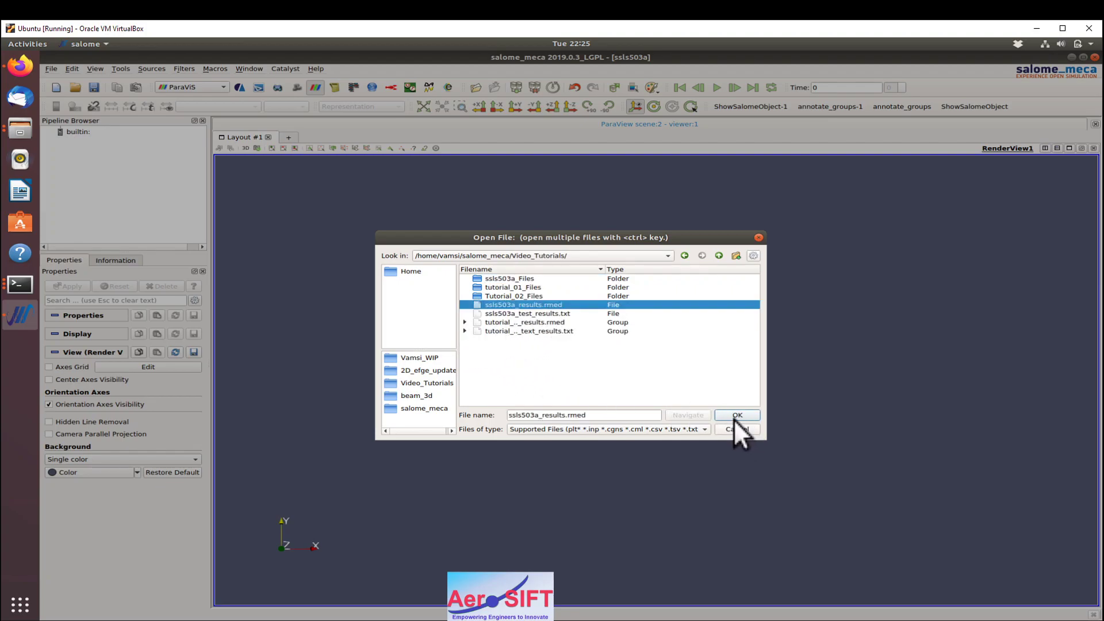
left_click(734, 419)
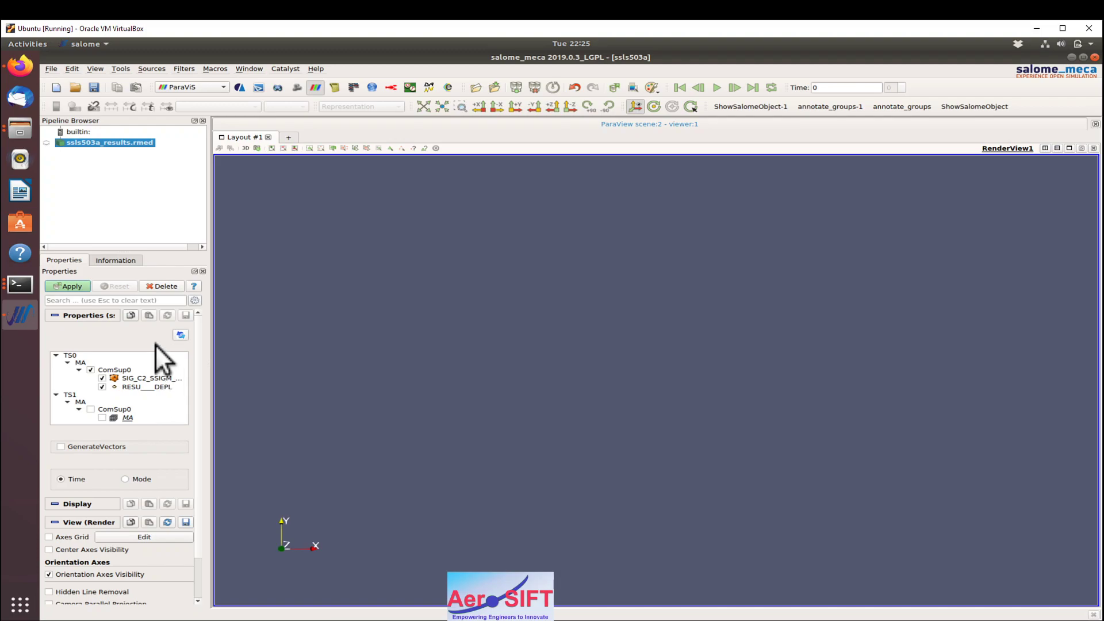
Apply the reader and colour the plate by RESU___DEPL.
left_click(47, 144)
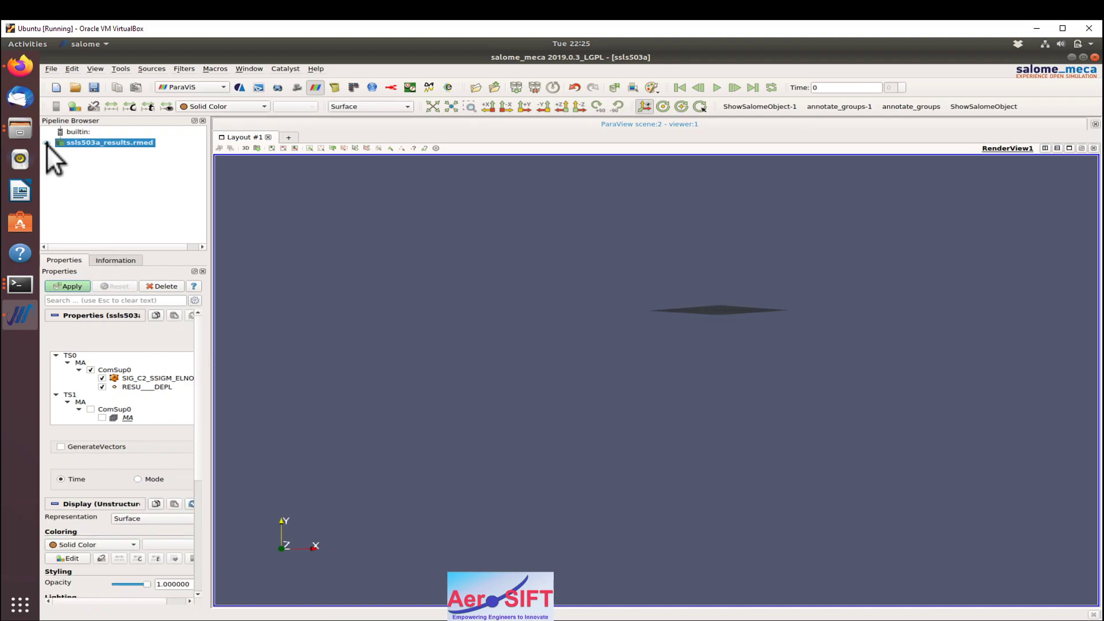
left_click(451, 107)
left_click(251, 107)
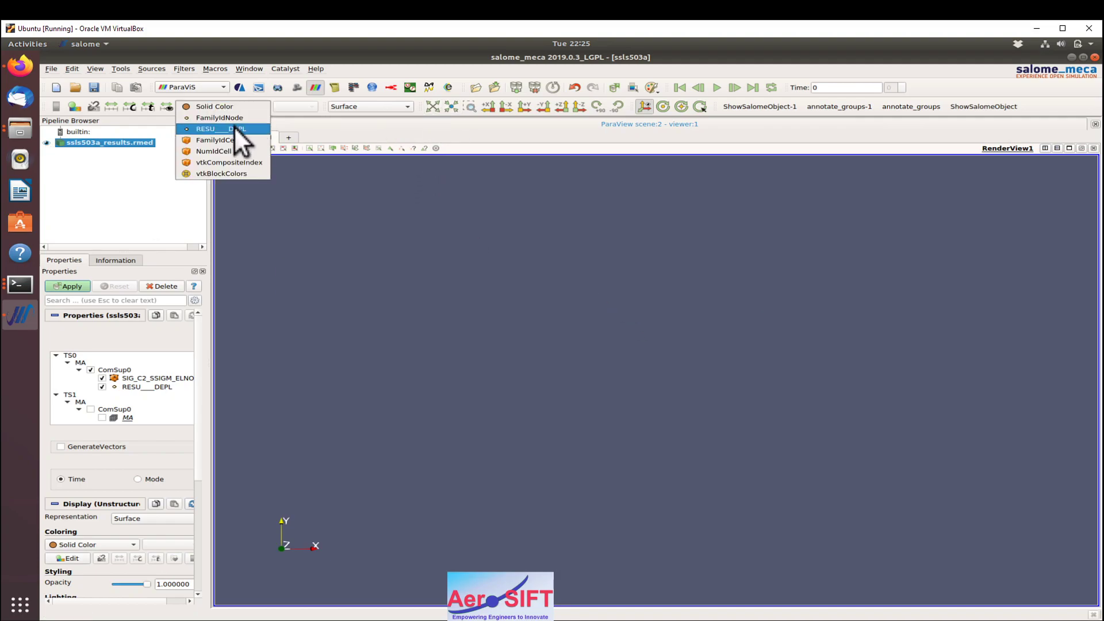
left_click(234, 126)
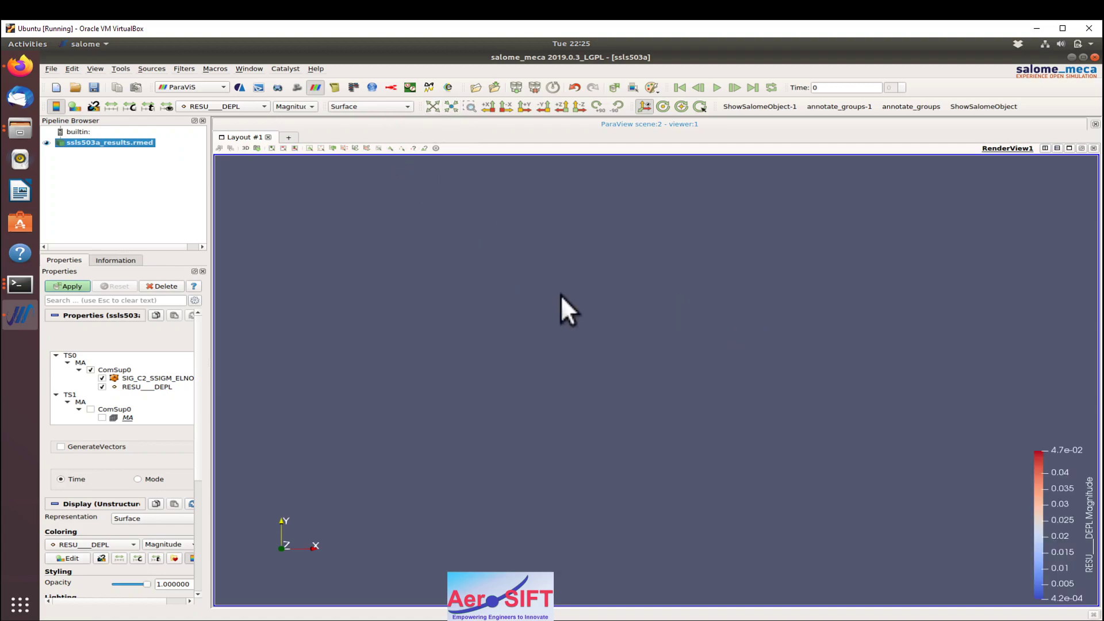
left_click_drag(589, 313, 575, 352)
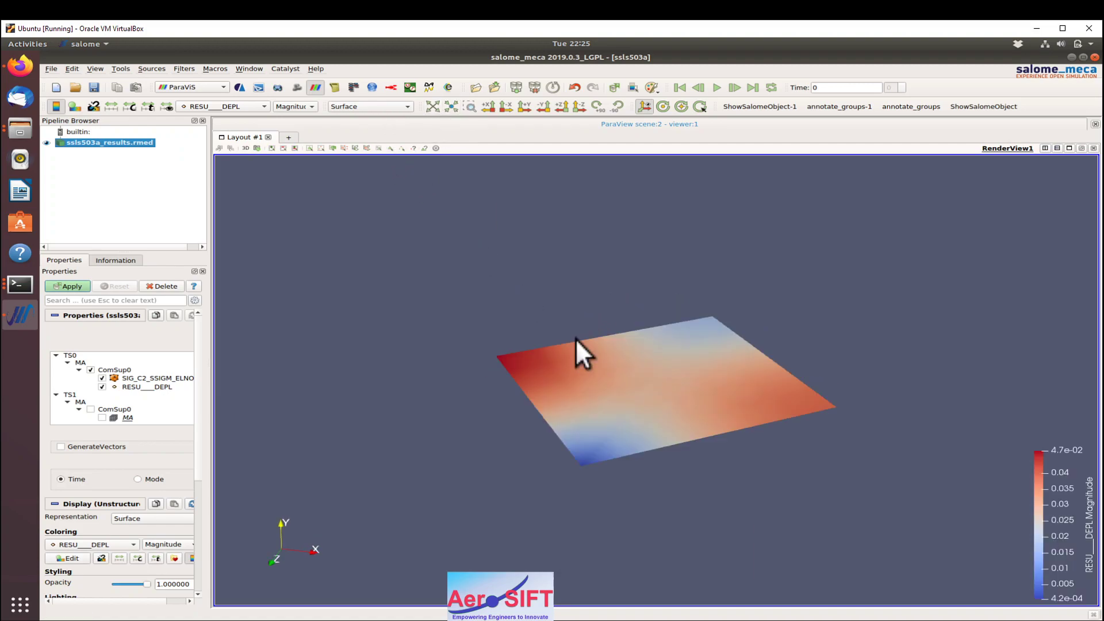
Show the plate as Surface With Edges, coloured by the DY displacement component.
left_click(342, 107)
left_click(369, 180)
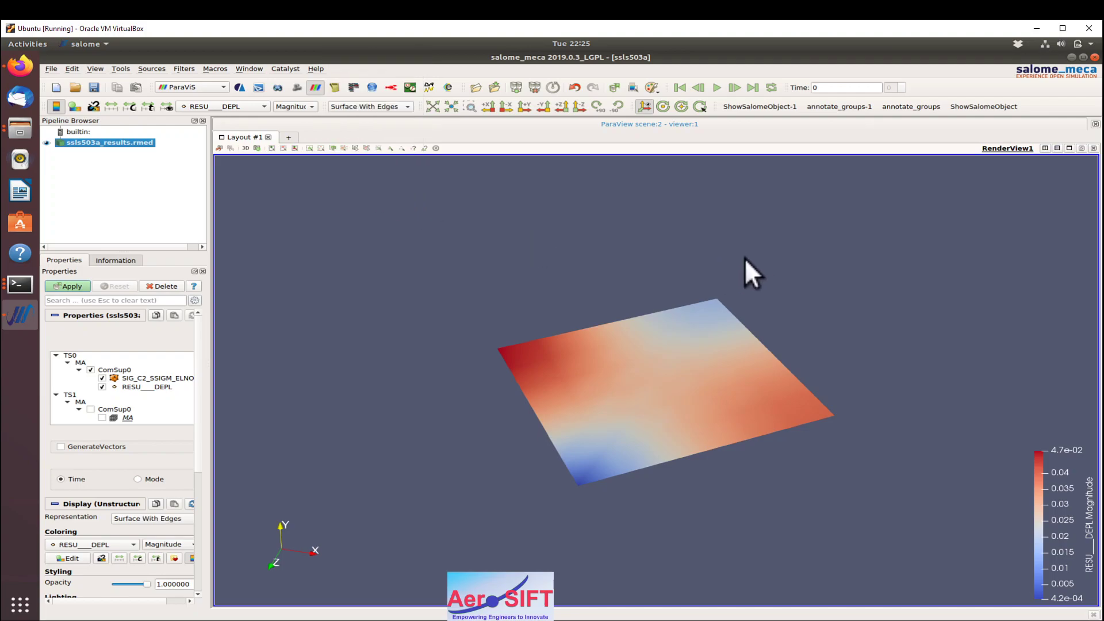
left_click(289, 107)
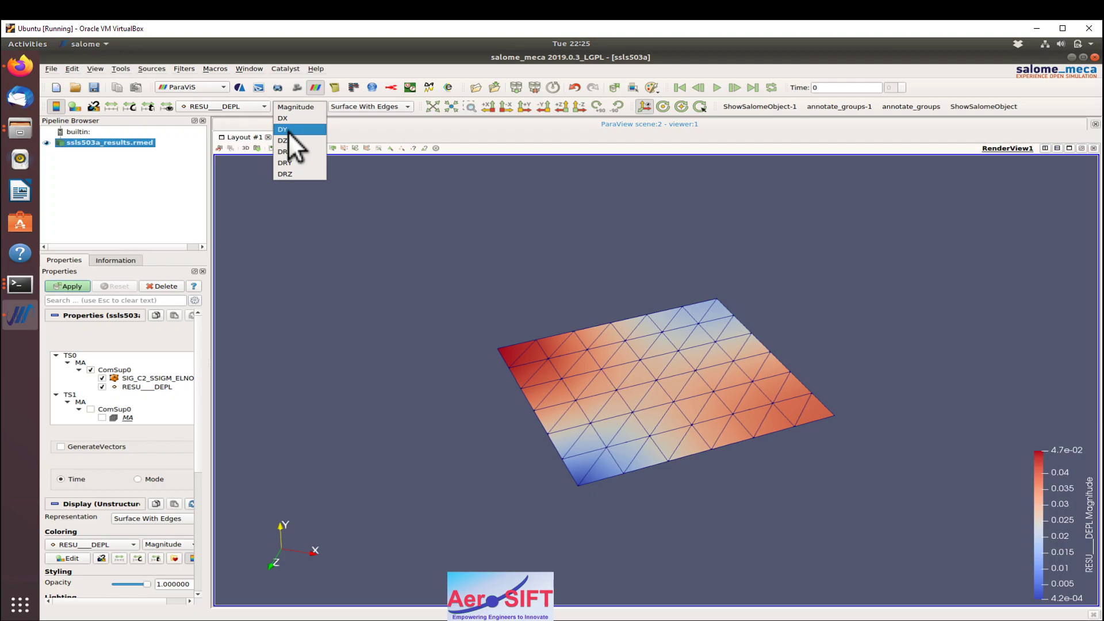
left_click(288, 130)
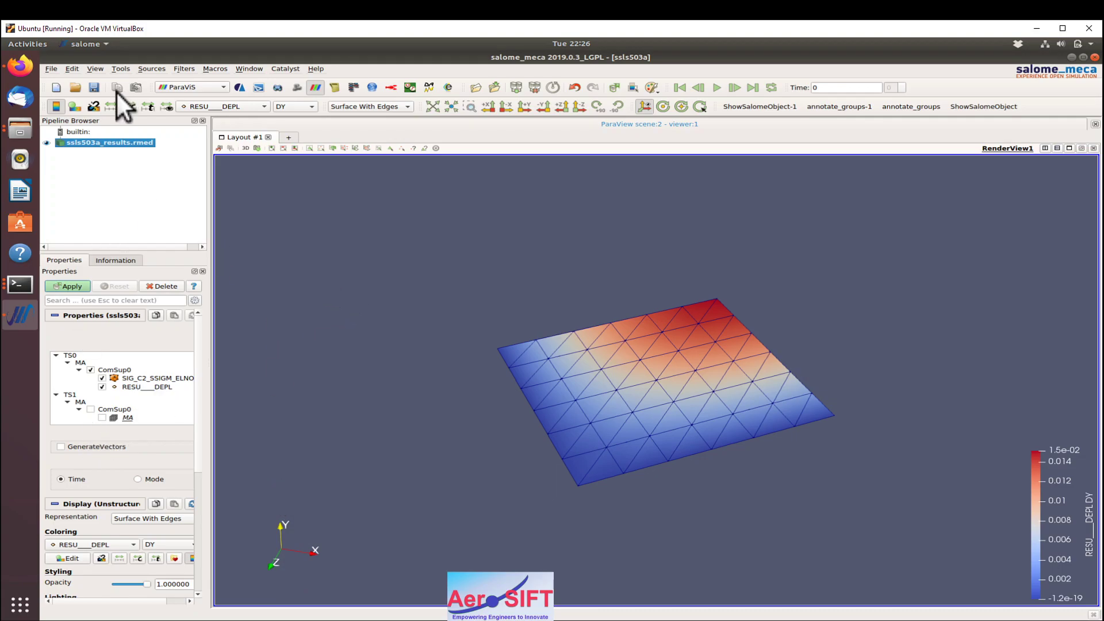
left_click(254, 108)
Face the plate squarely and apply the Mechanics 'ELNO field To Surface' filter.
left_click(253, 105)
left_click(184, 69)
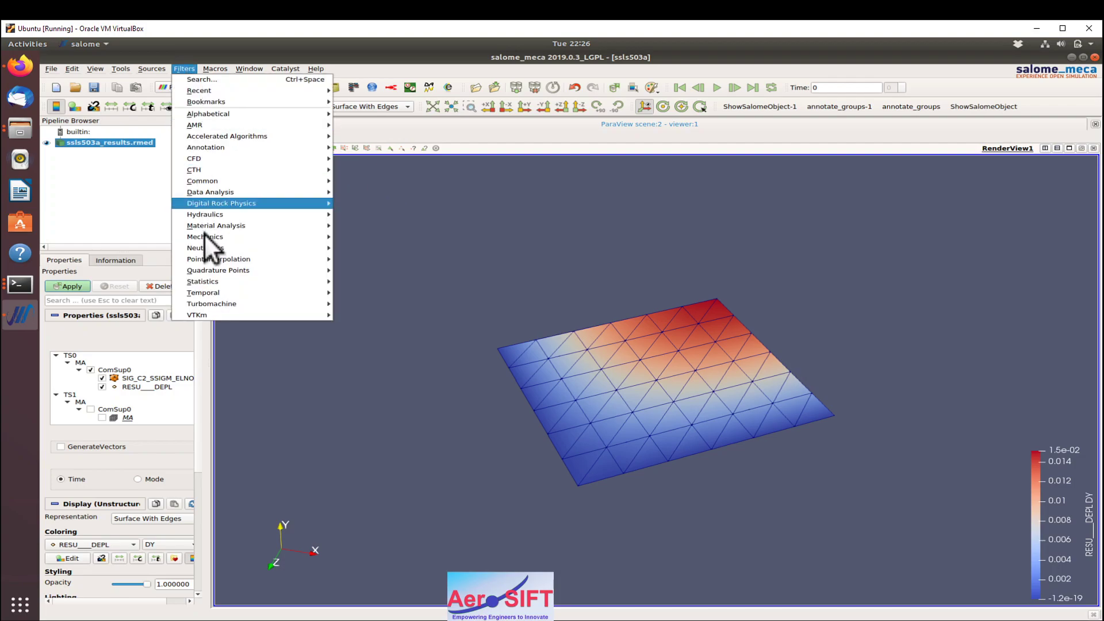
mouse_move(205, 237)
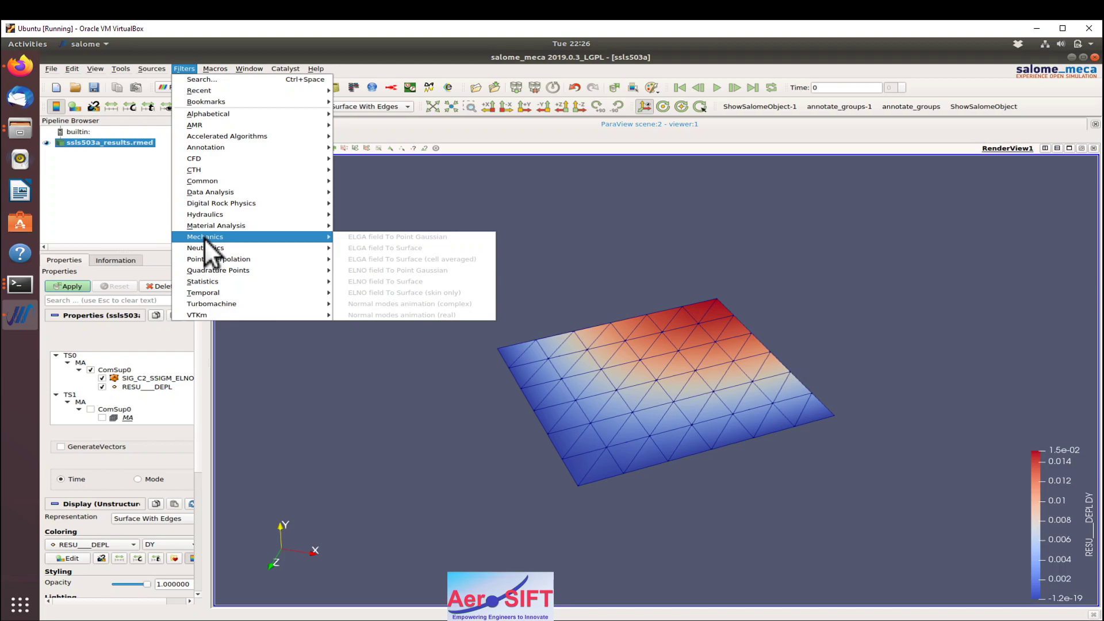
left_click(86, 283)
left_click(68, 285)
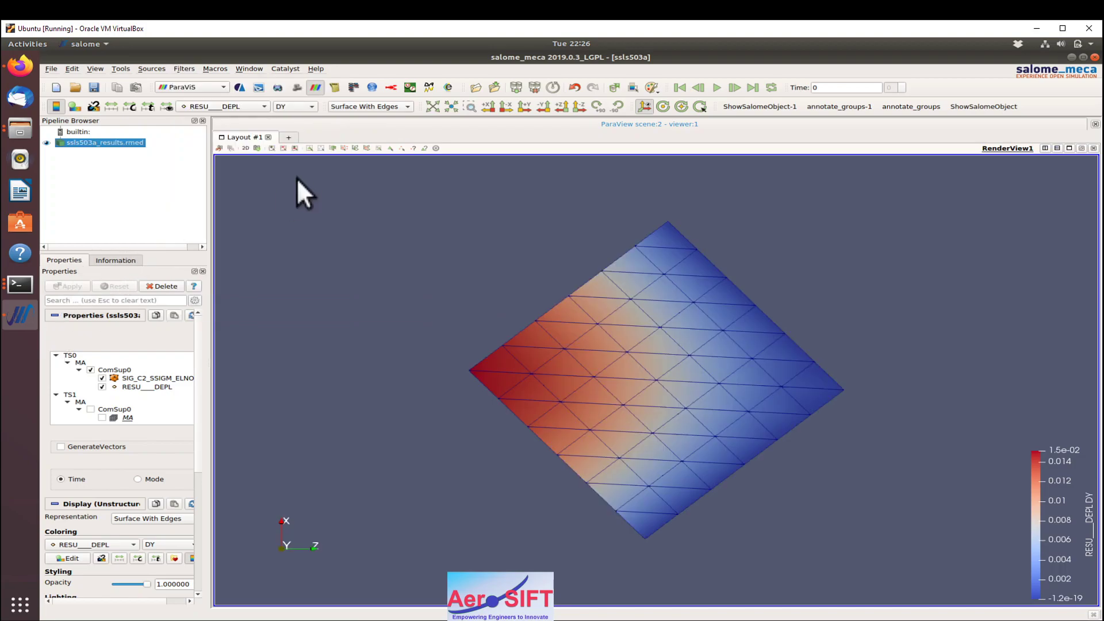
left_click(183, 69)
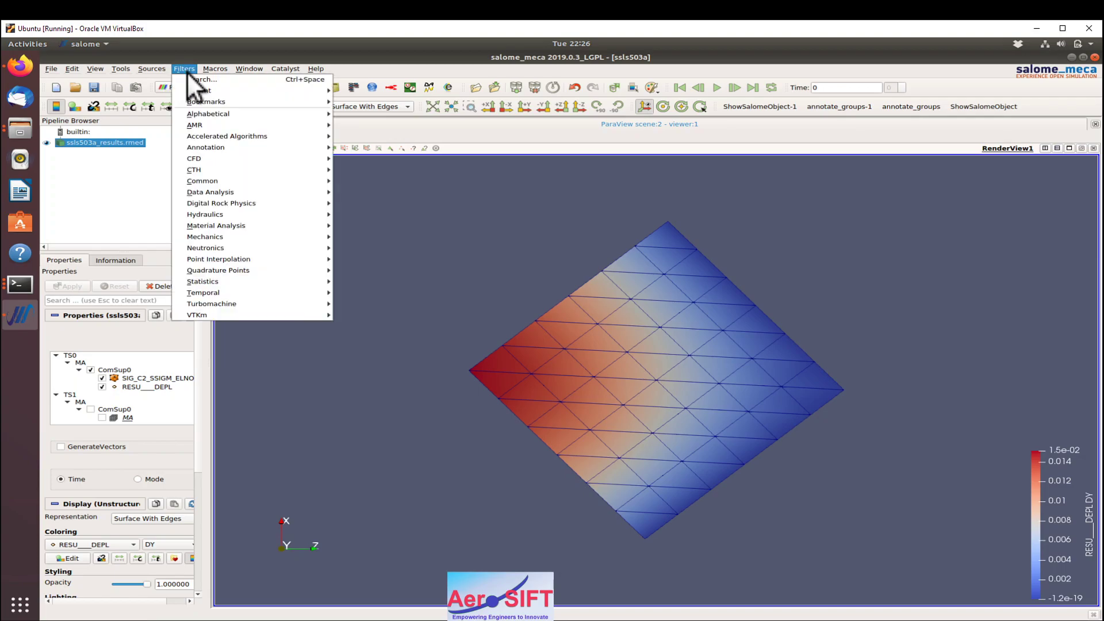
mouse_move(207, 237)
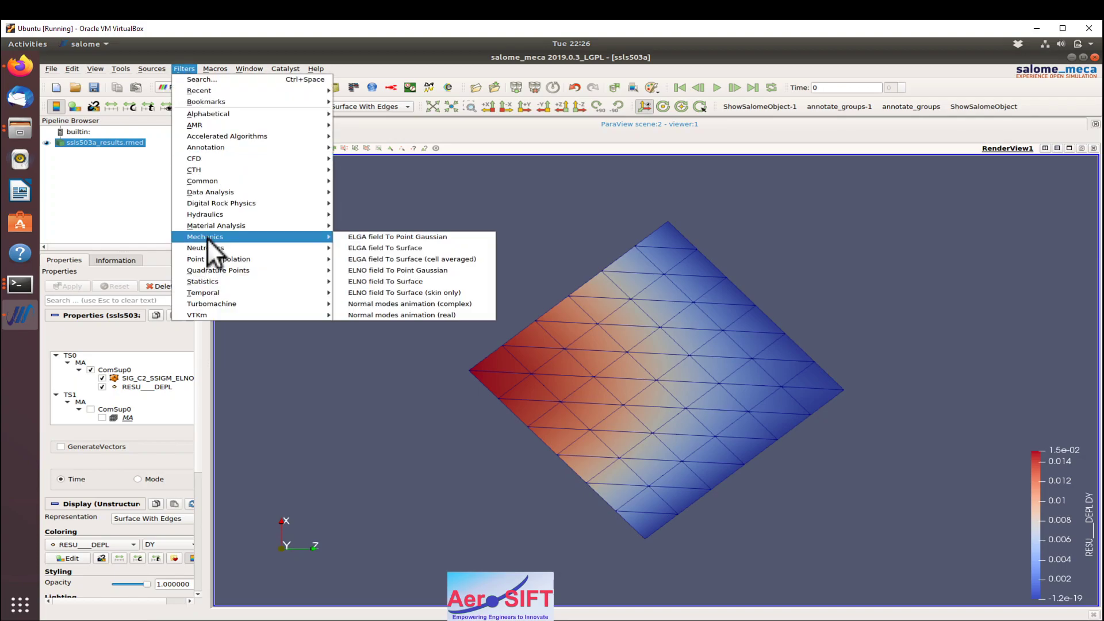
left_click(375, 281)
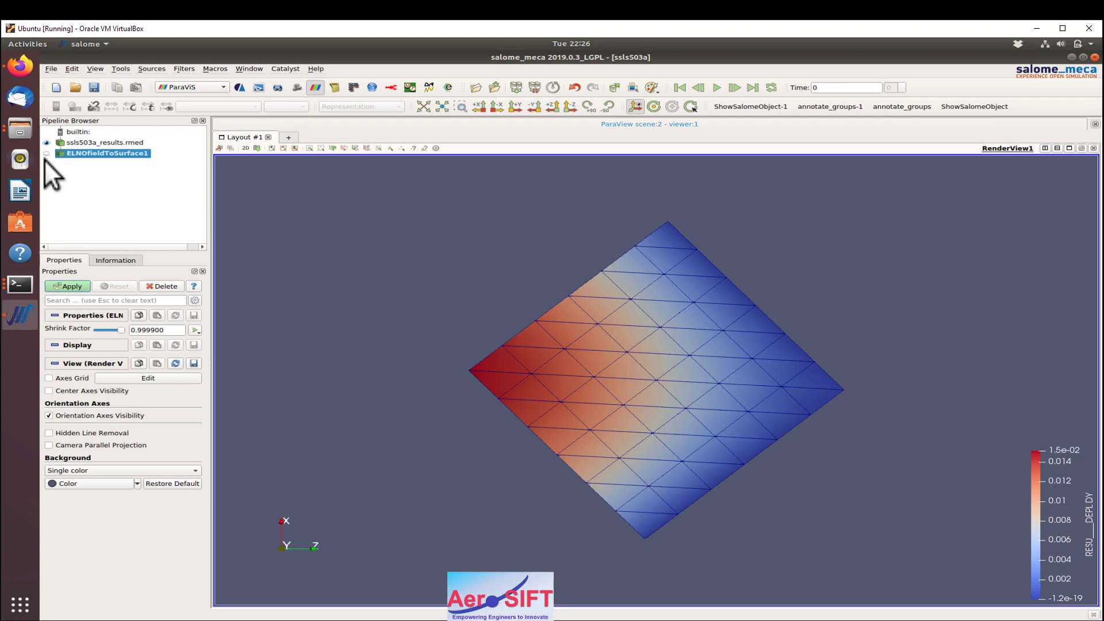
Hide the .rmed source, show ELNOfieldToSurface1, and colour it by SIG_C2_SSIGM_ELNO SIXX.
left_click(46, 142)
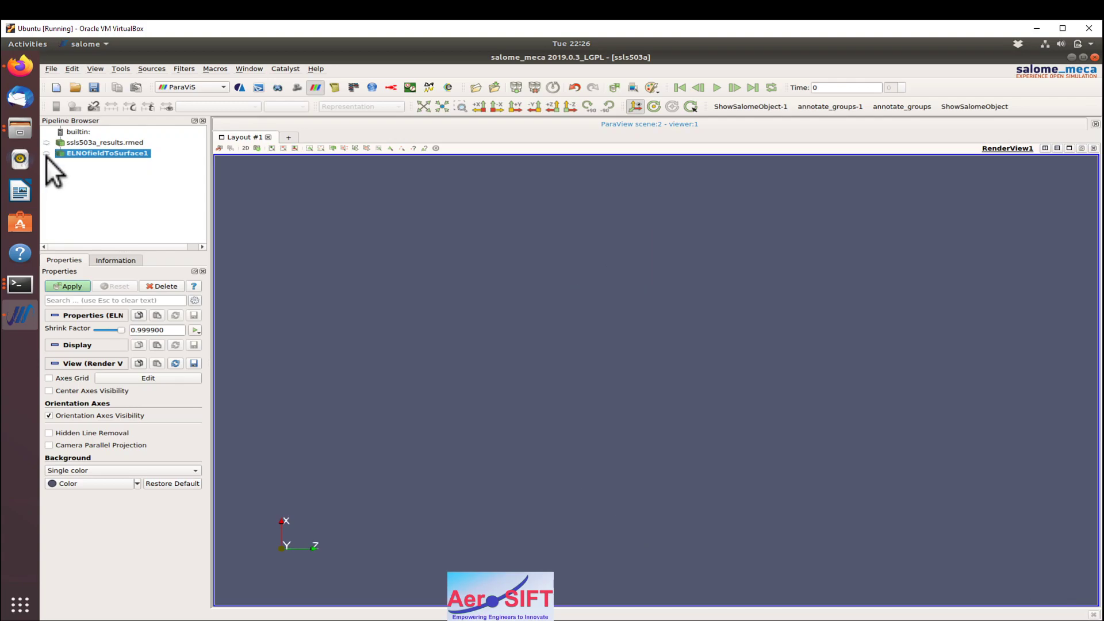
left_click(47, 154)
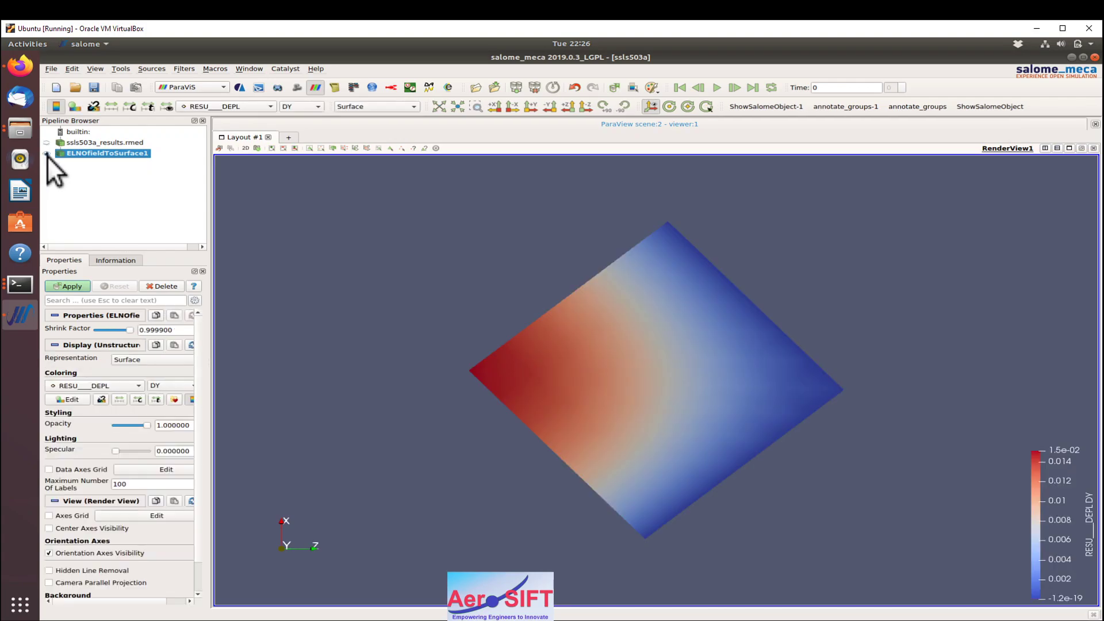
left_click(226, 105)
left_click(220, 119)
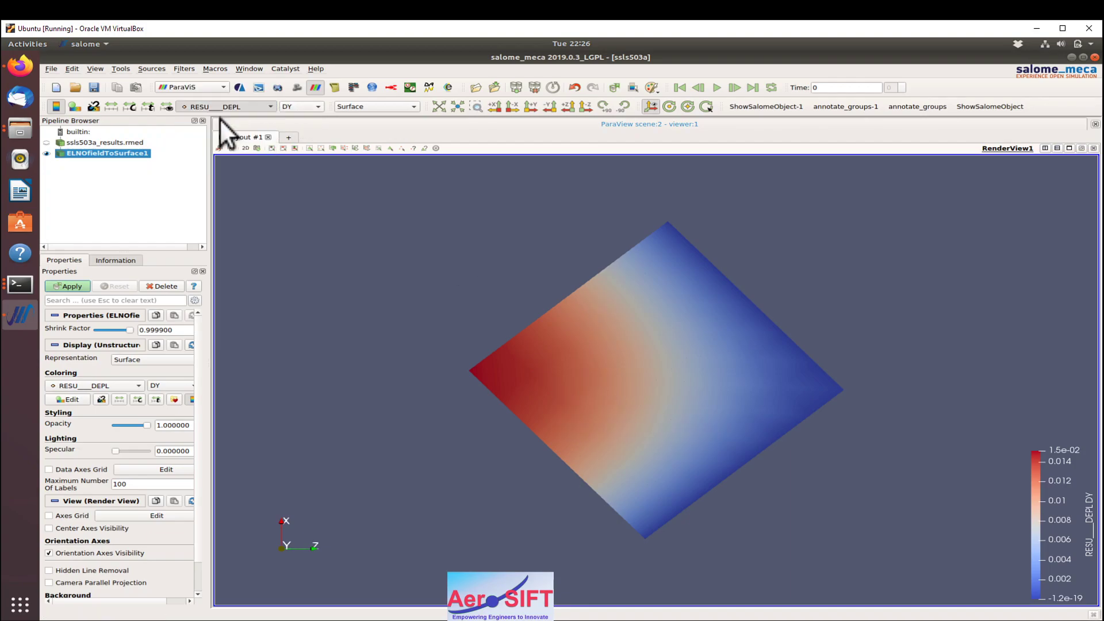